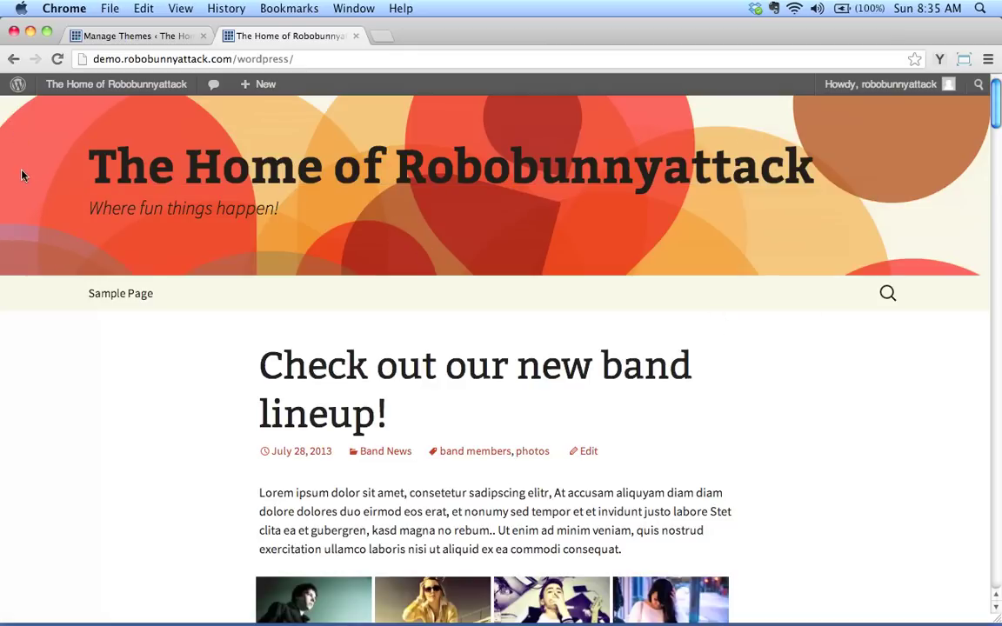
- Open the Custom Header settings under Appearance and look over its options
click(138, 36)
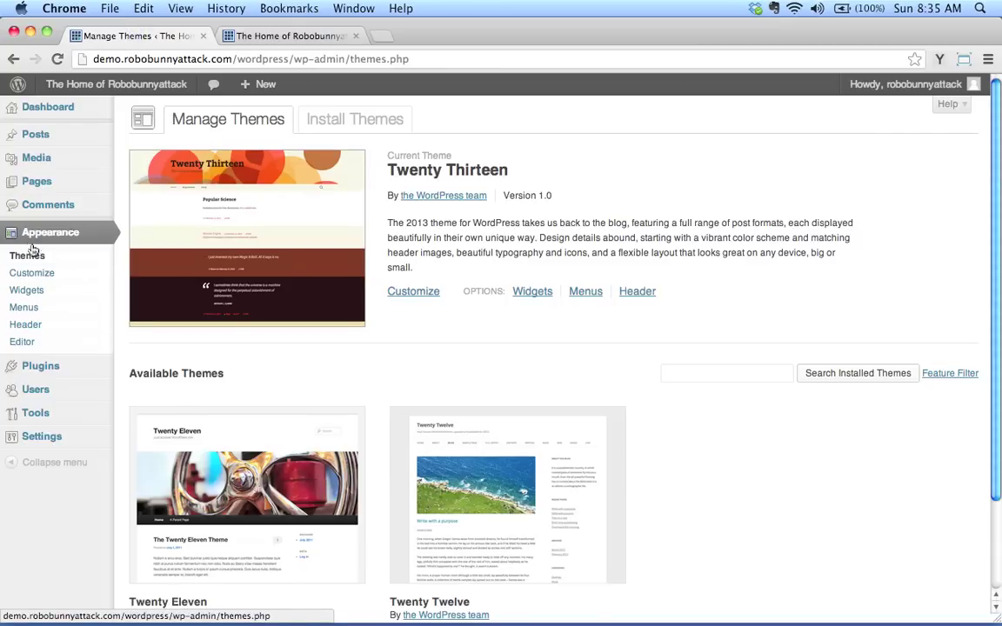
click(29, 327)
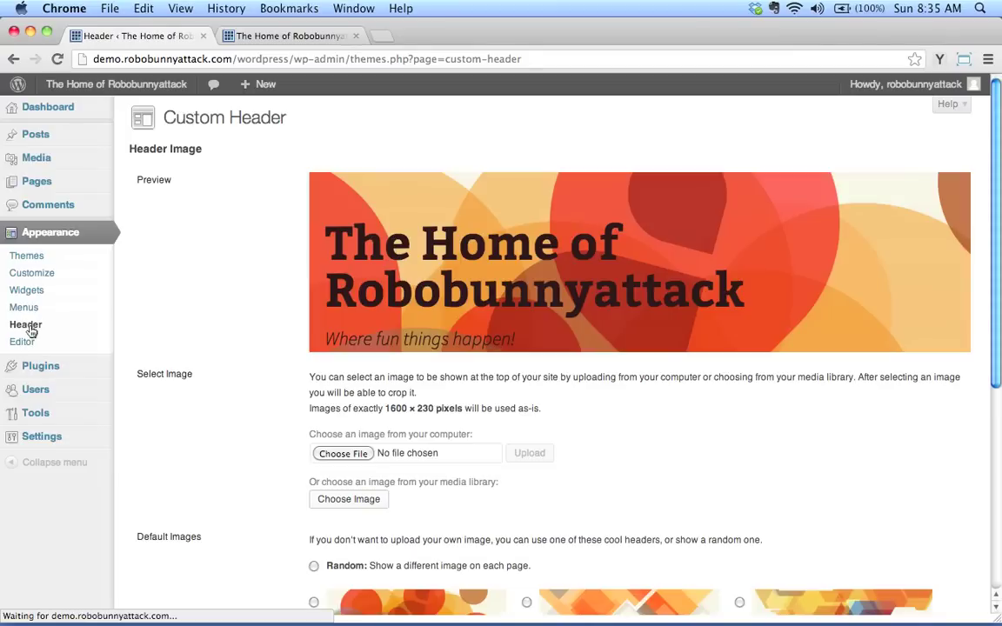
scroll(153, 258, down, 3)
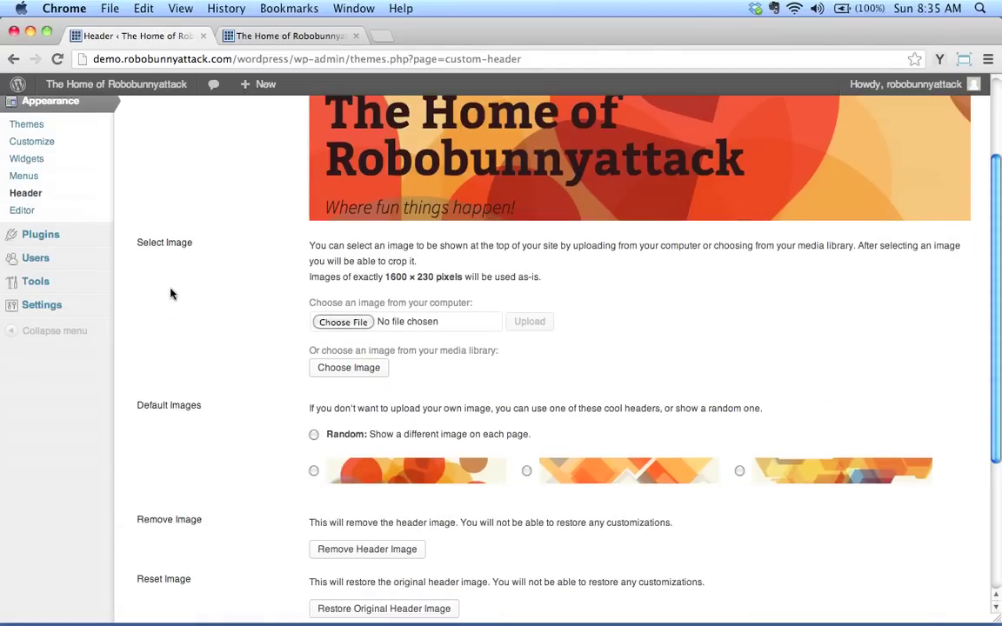
scroll(153, 259, up, 3)
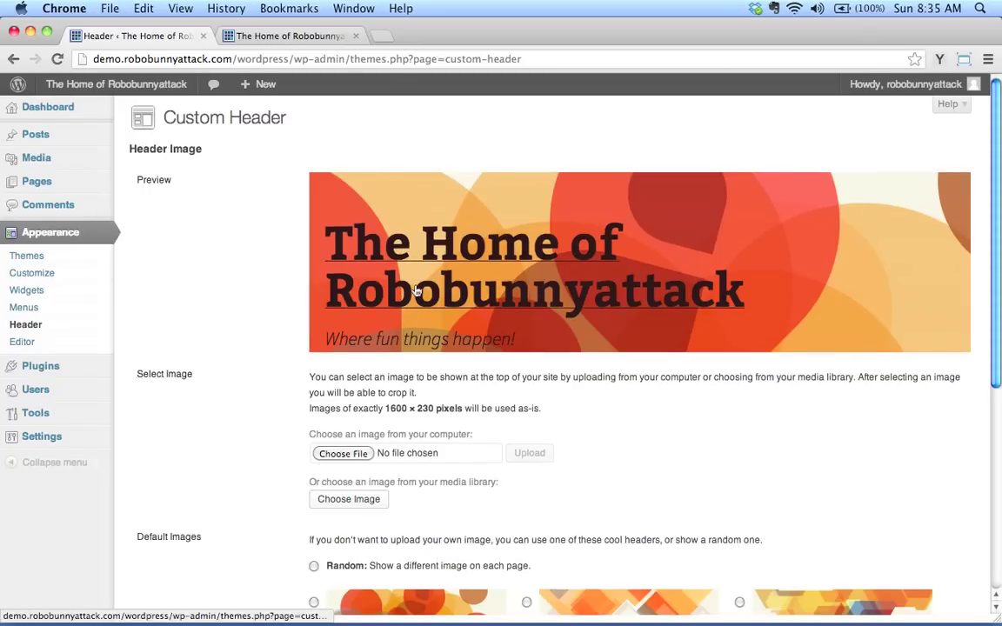
- Compare the live front page with the Custom Header options, ending on the front page
click(248, 34)
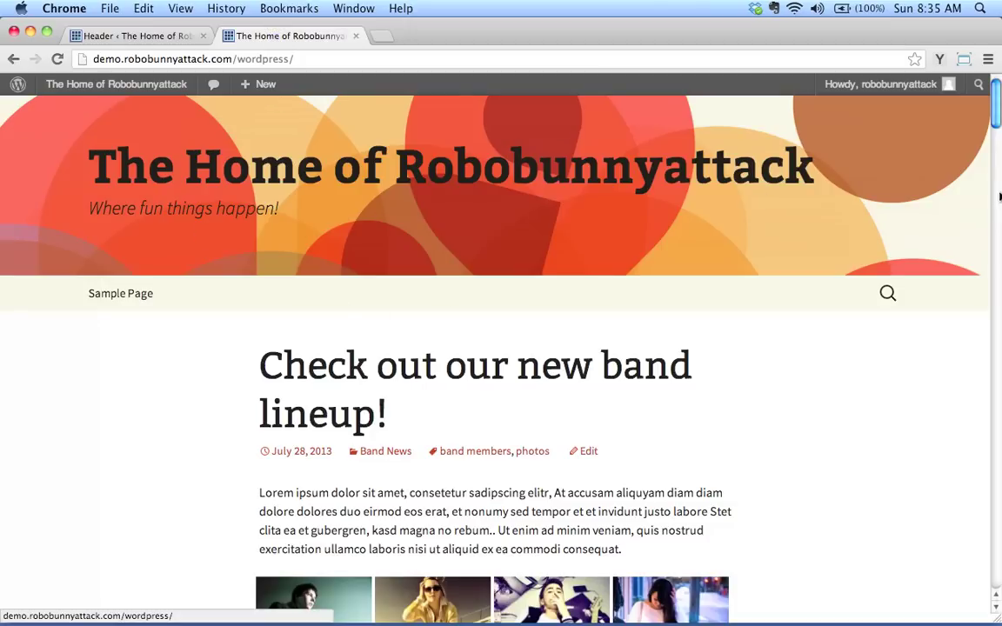
click(181, 35)
scroll(200, 325, down, 3)
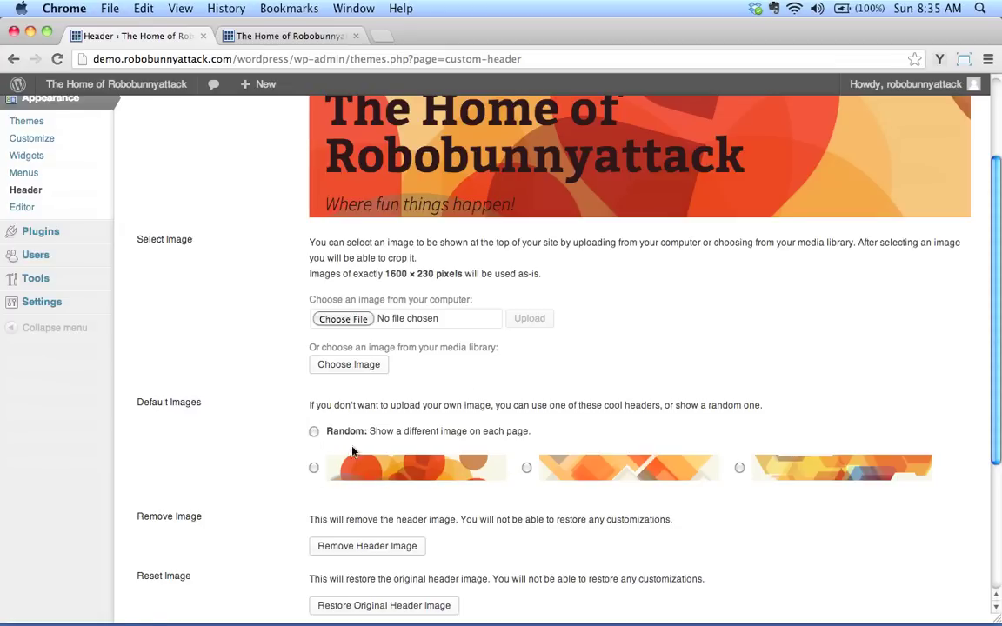
scroll(335, 435, up, 3)
scroll(374, 444, down, 1)
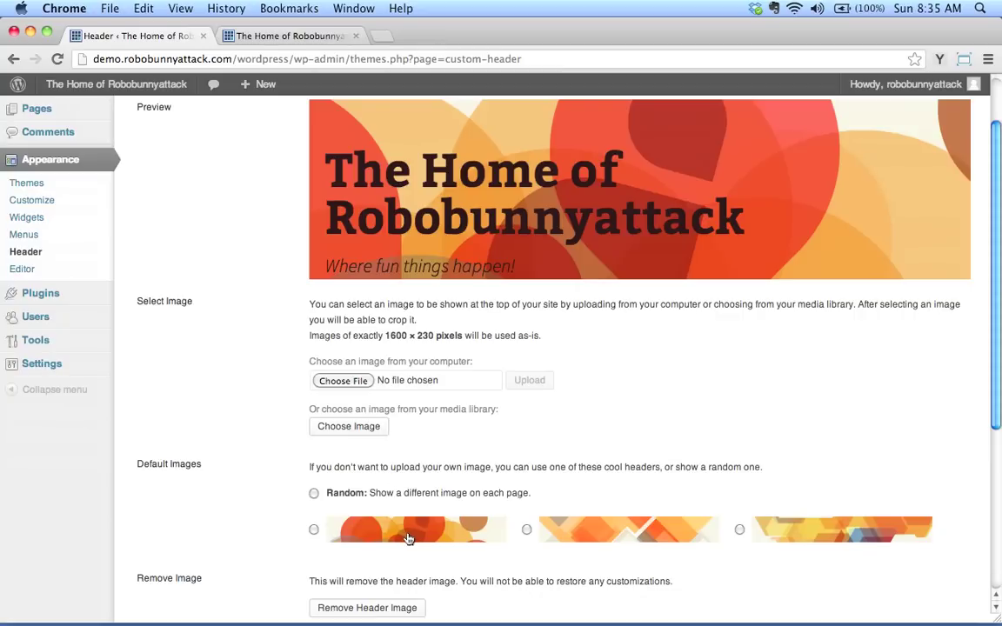
click(280, 35)
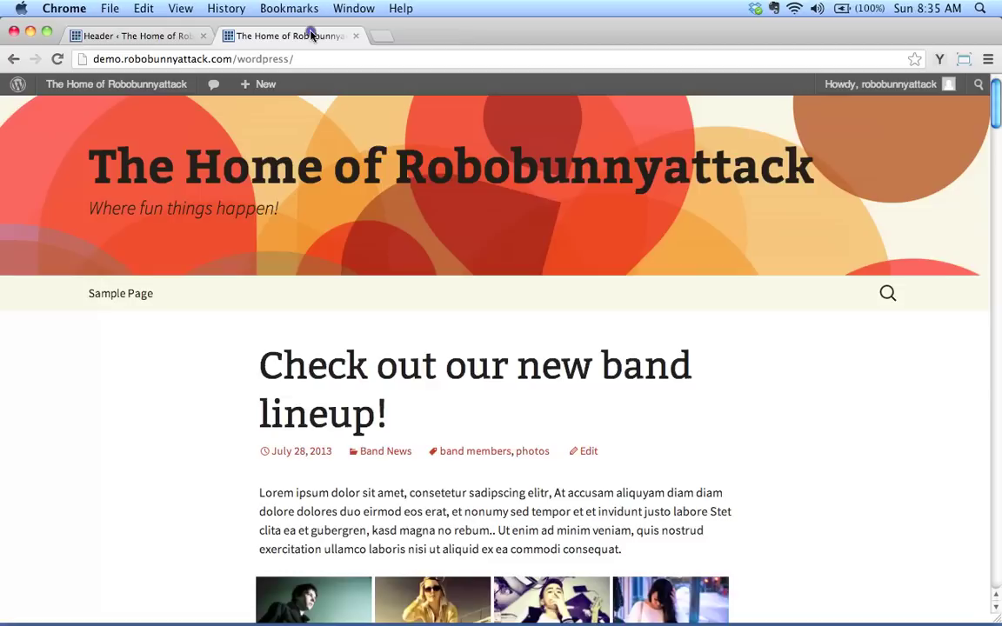
- Select the Diamond default header, save it, and reload the front page to see it
click(188, 34)
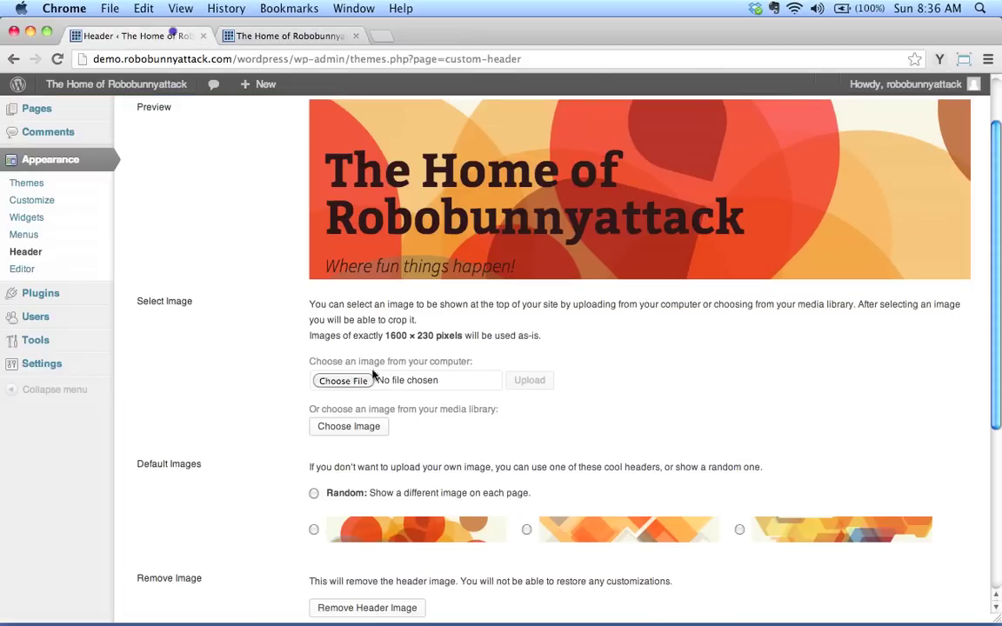
click(525, 528)
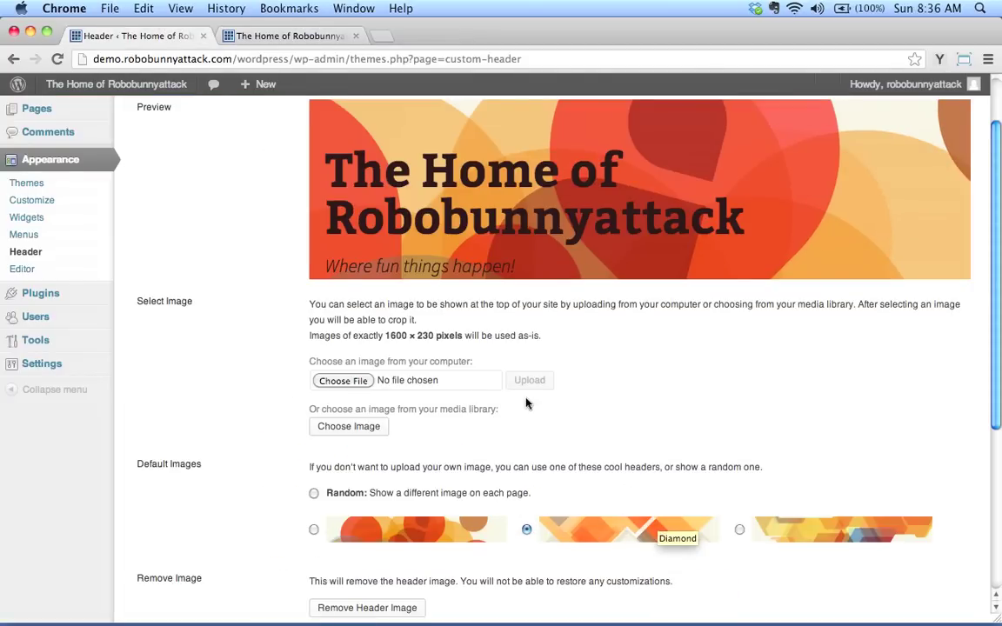
scroll(560, 397, down, 5)
click(177, 544)
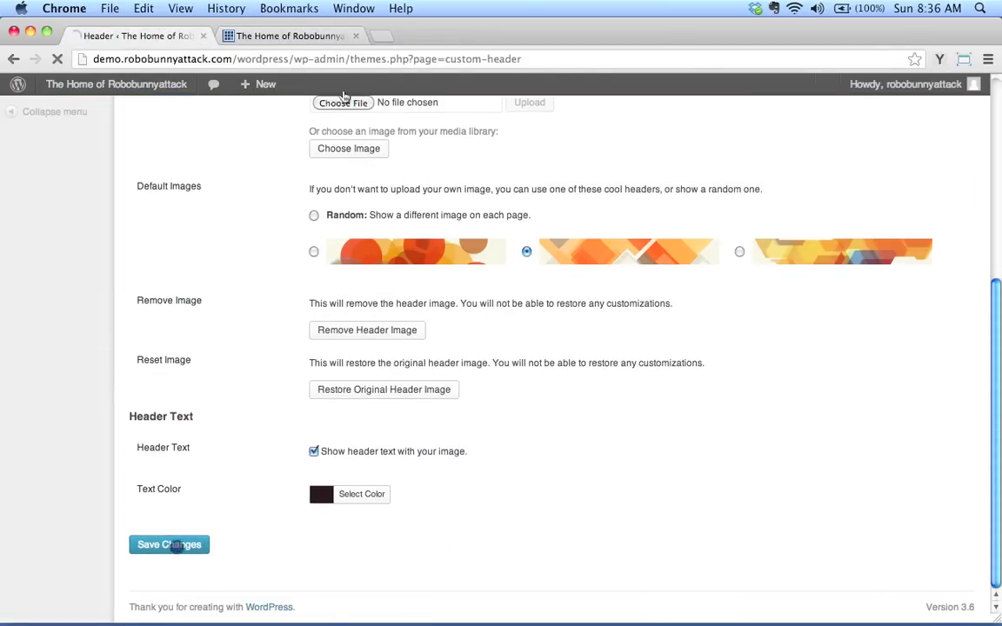
click(274, 38)
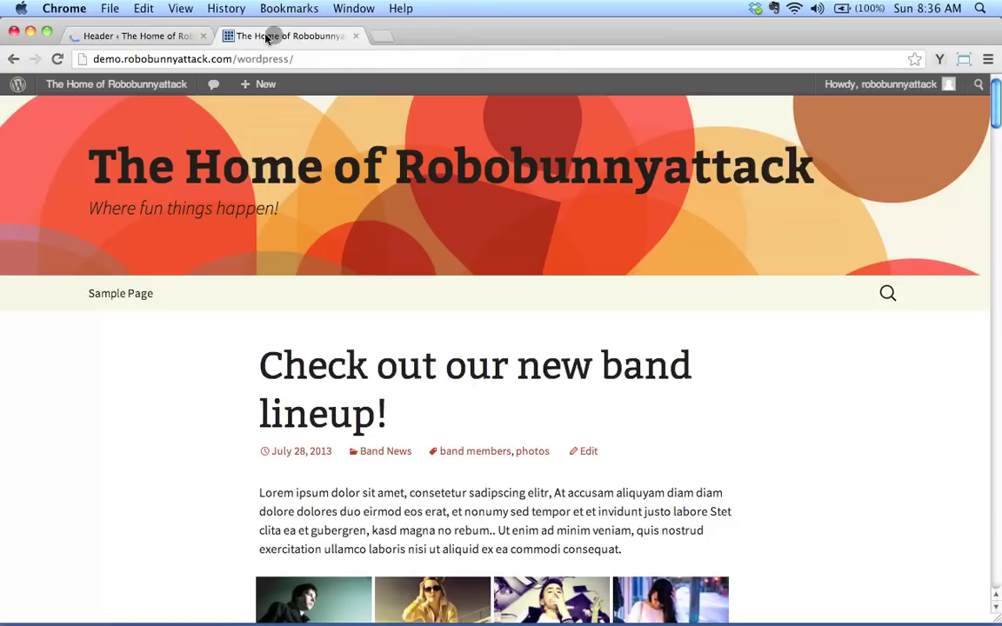
click(56, 59)
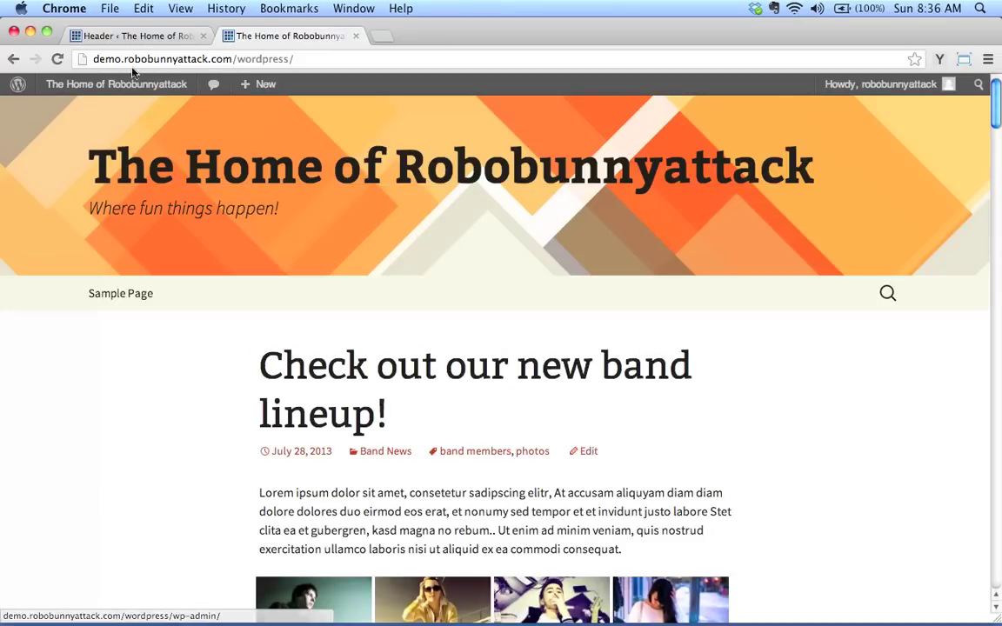
- Select the third default header image, Star, and save the change
click(138, 38)
scroll(748, 417, down, 5)
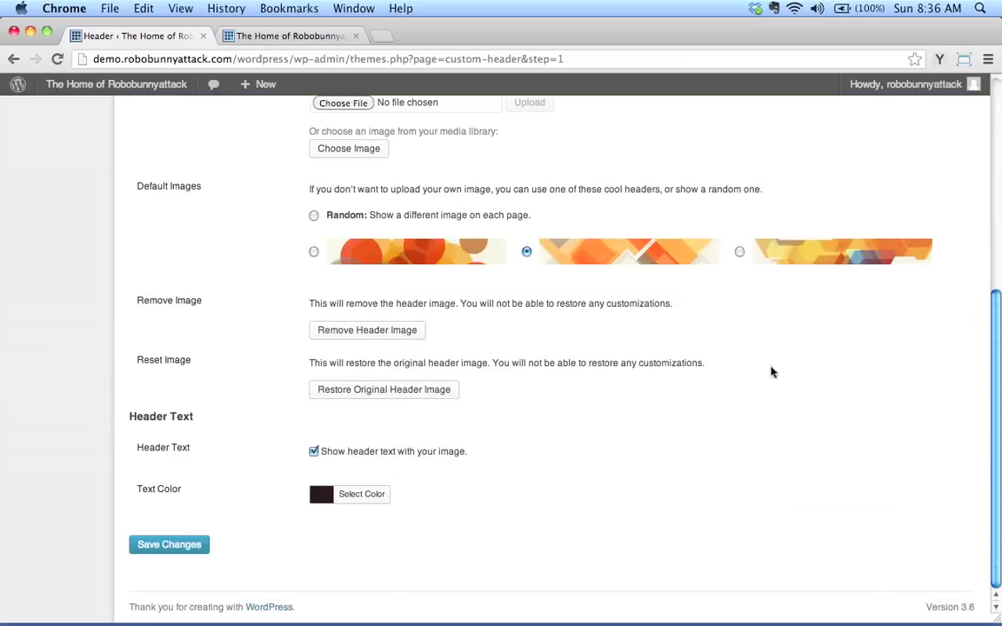
click(740, 251)
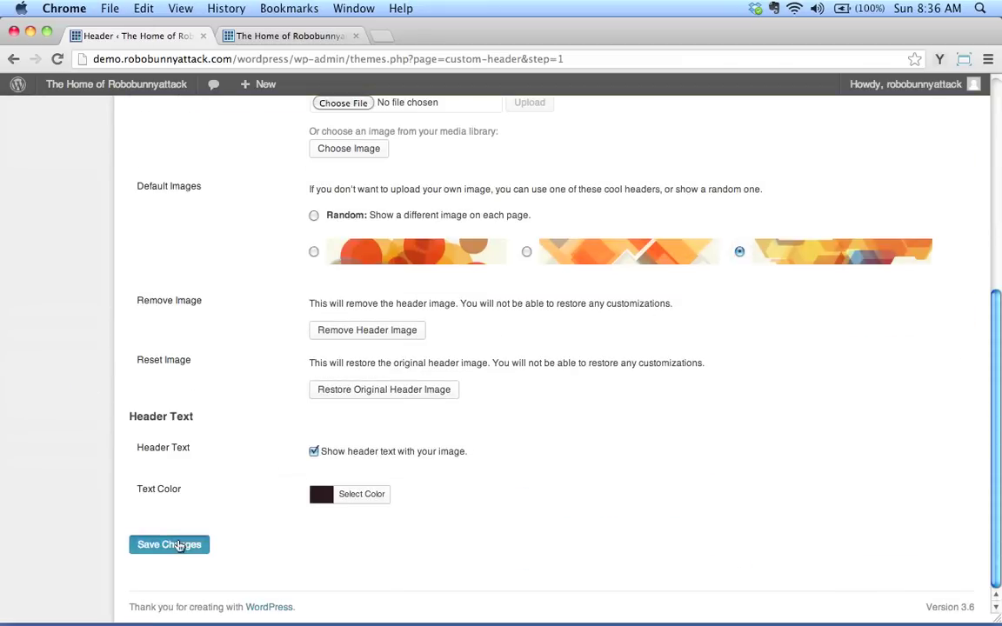
click(178, 545)
- Reload the front page to check the Star header, then go back to Custom Header
click(287, 36)
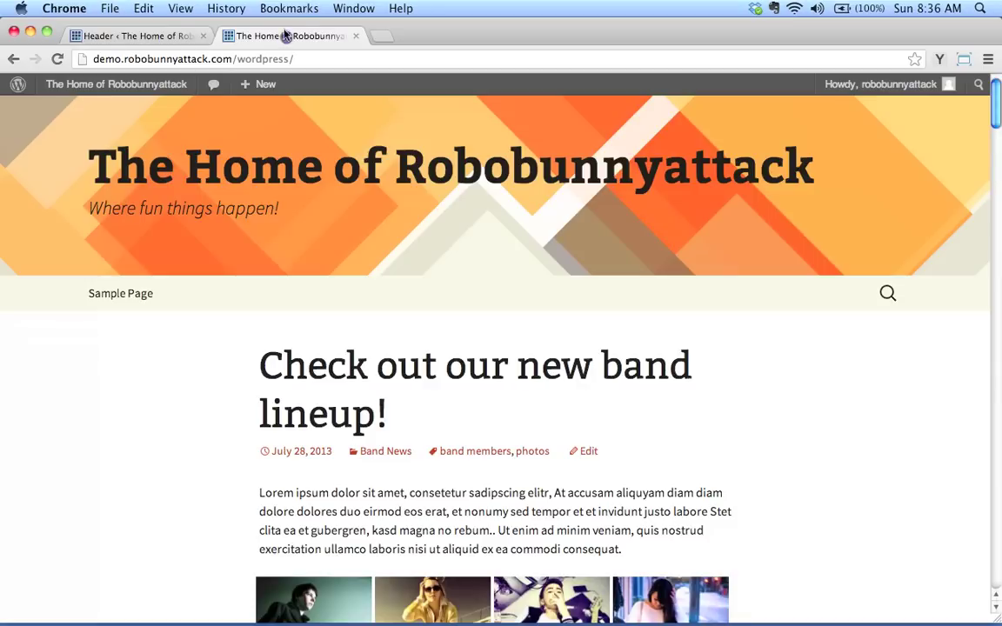
click(55, 56)
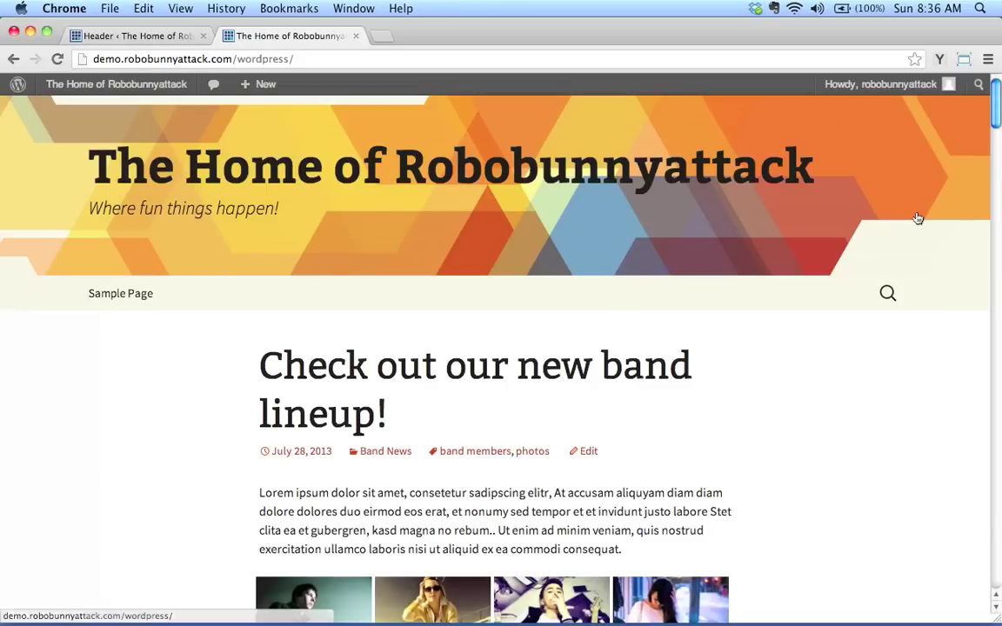
scroll(247, 322, down, 5)
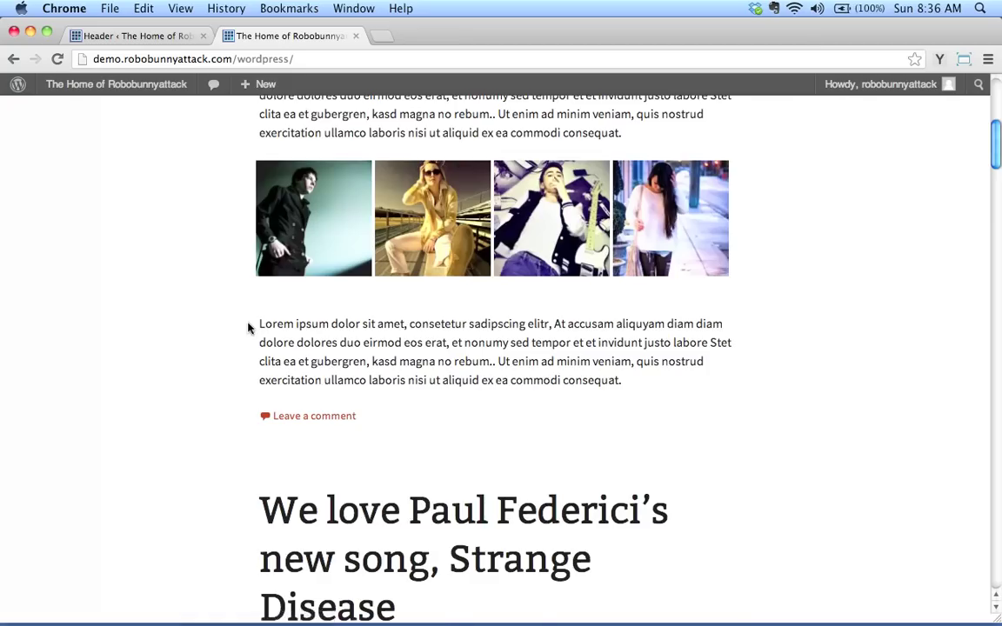
scroll(248, 327, up, 5)
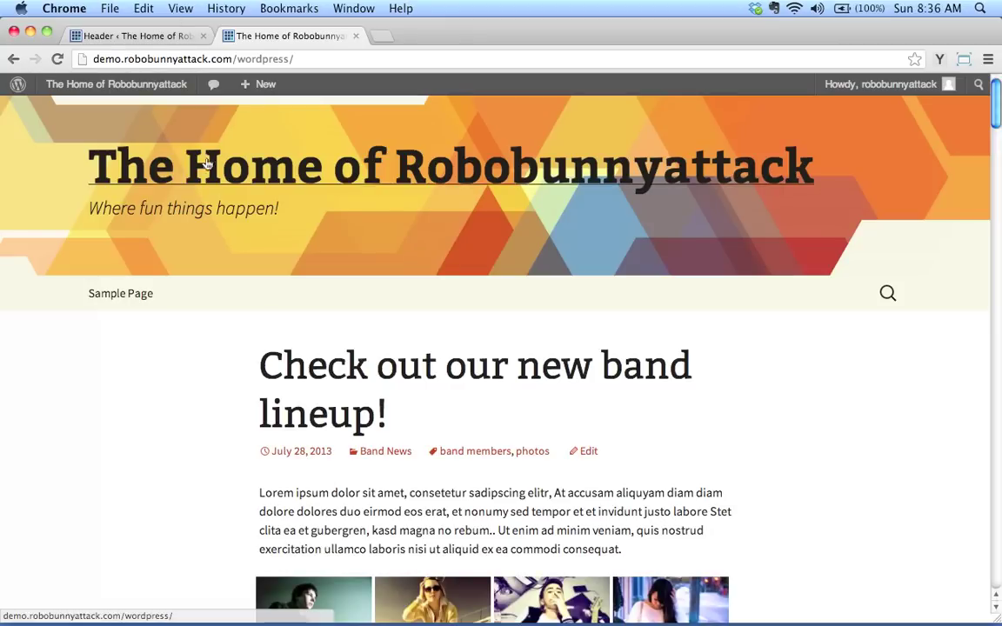
click(174, 36)
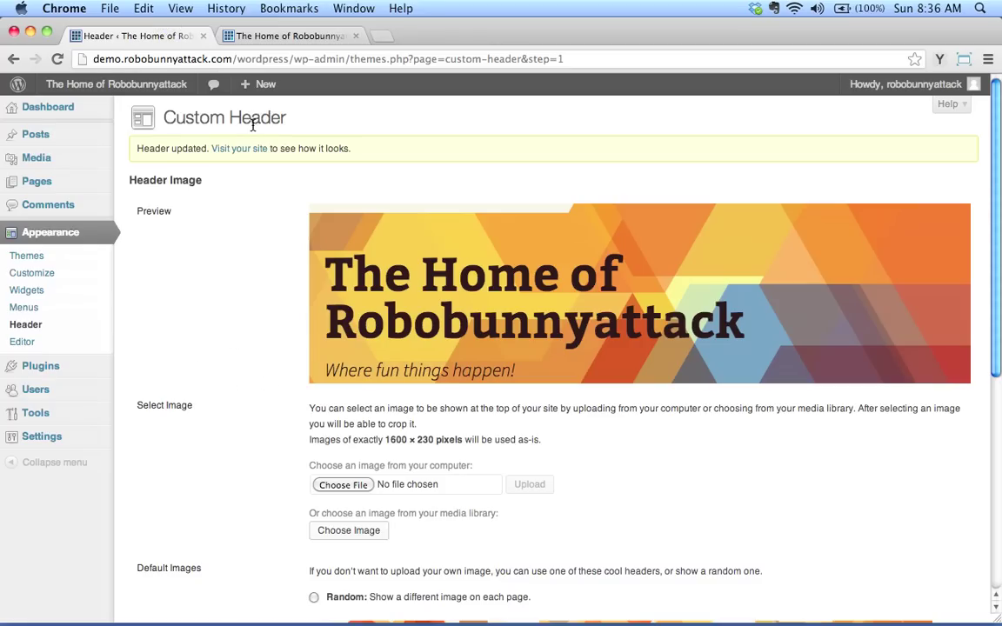
- Hide the browser, open the desktop images folder and preview green.jpg
key(super+h)
click(921, 352)
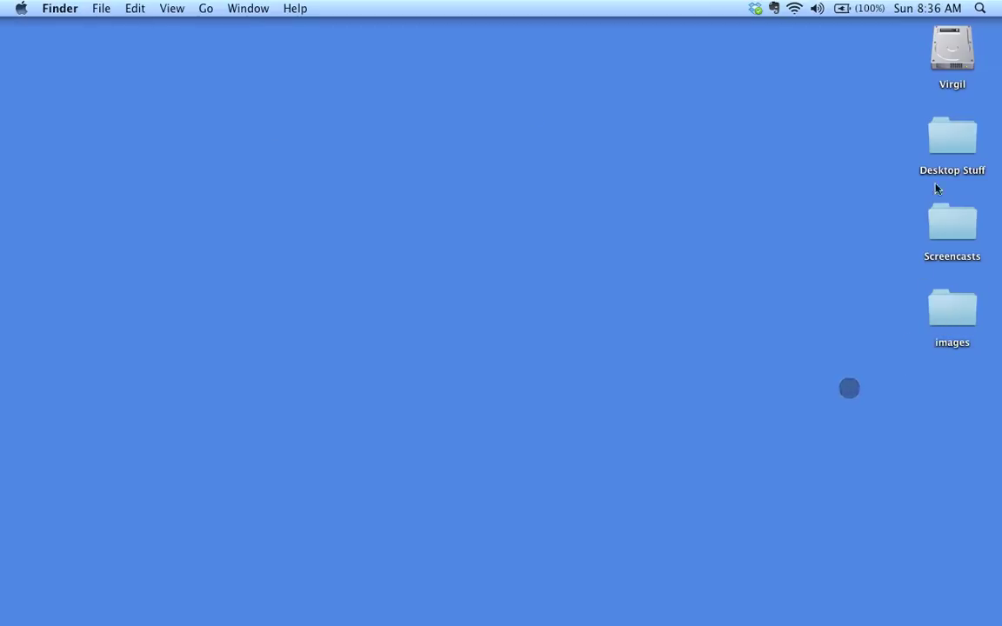
double_click(952, 308)
click(452, 147)
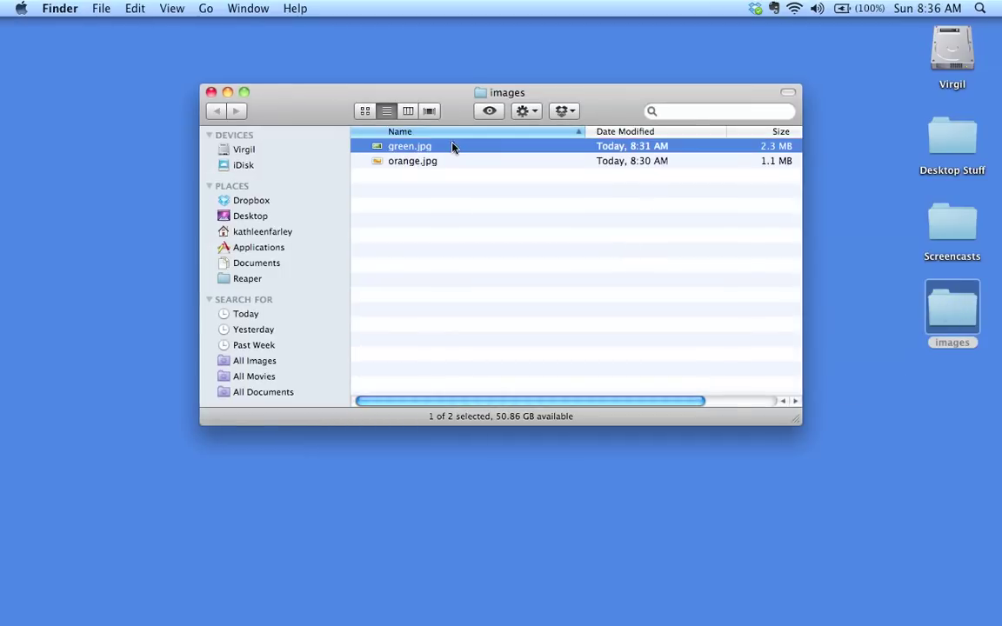
key(space)
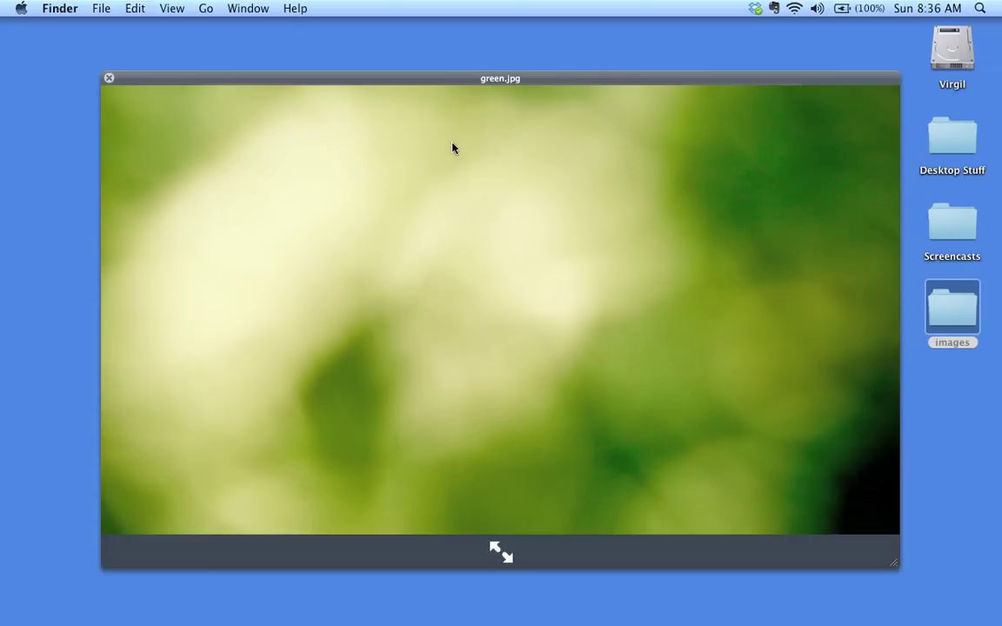
key(space)
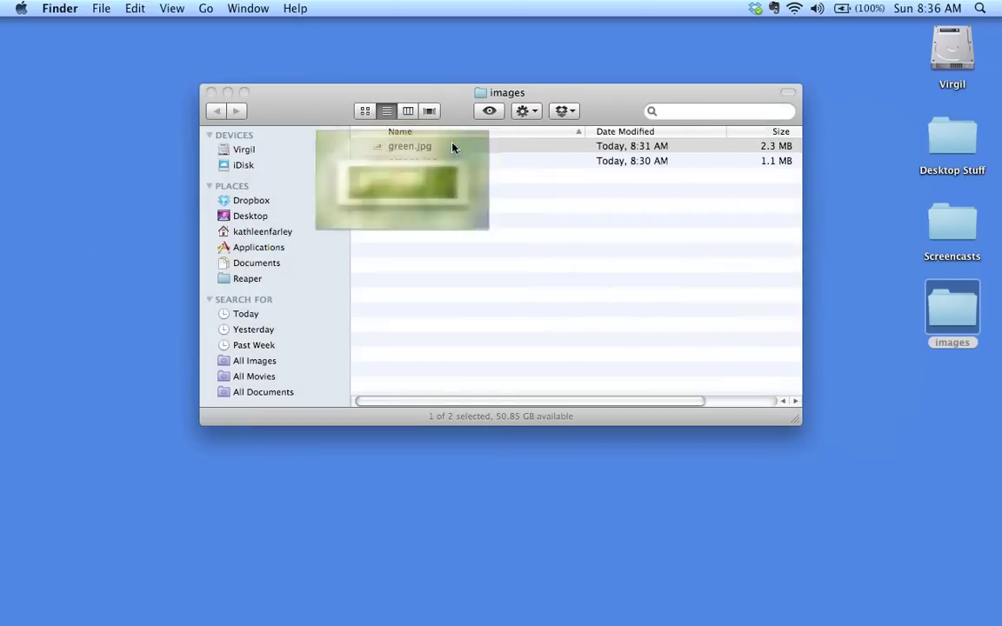
- Preview orange.jpg, then close the images folder and switch back to Chrome
key(Down)
key(space)
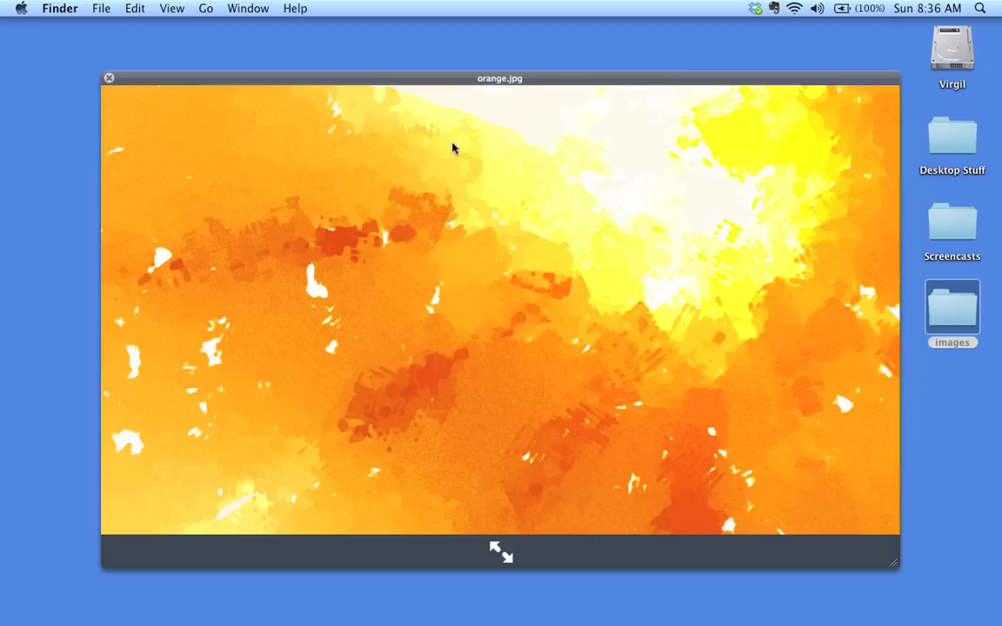
key(space)
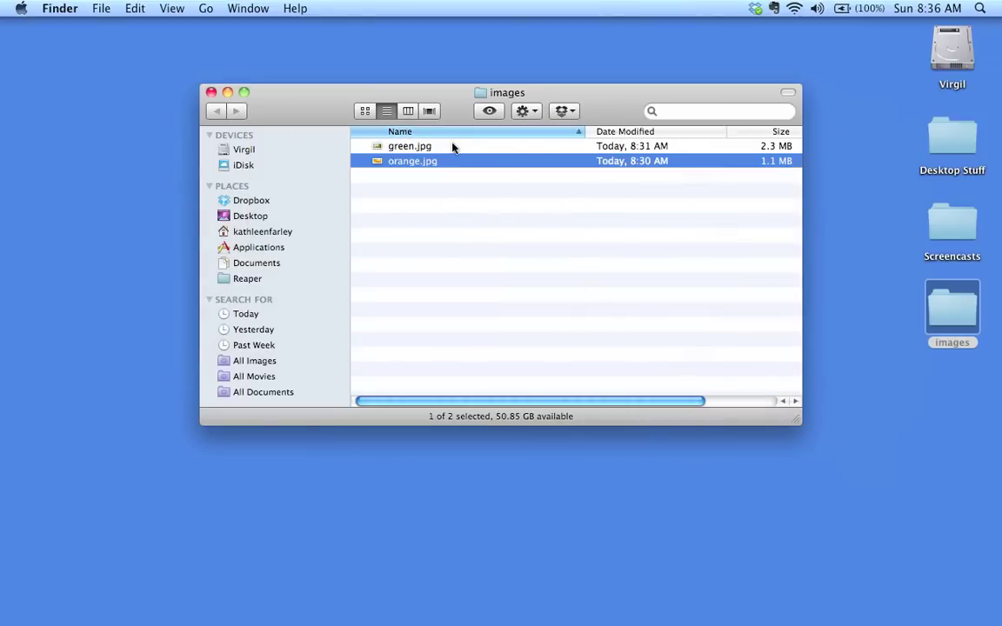
key(super+w)
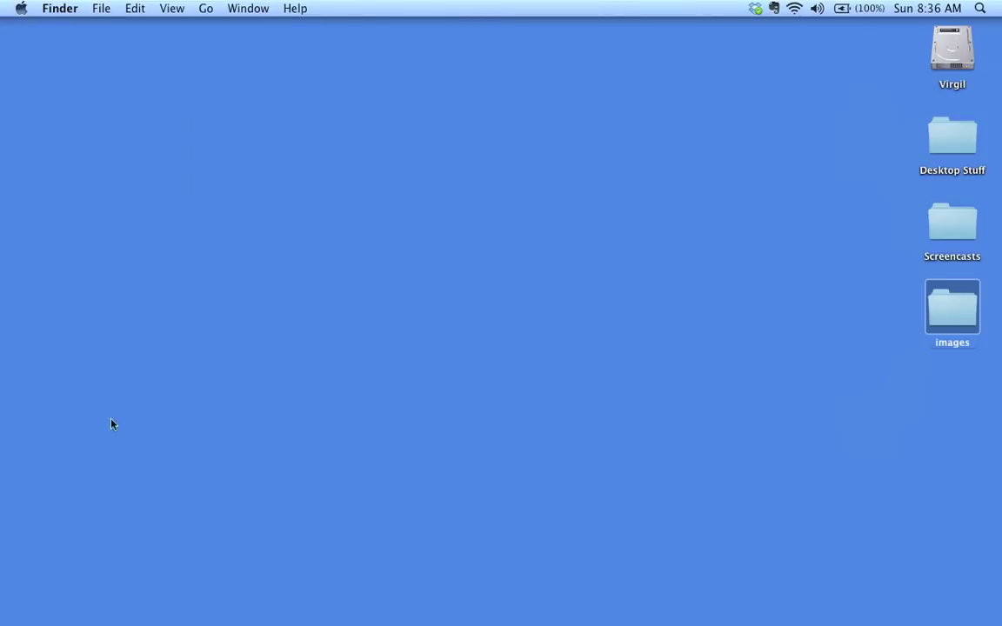
key(super+Tab)
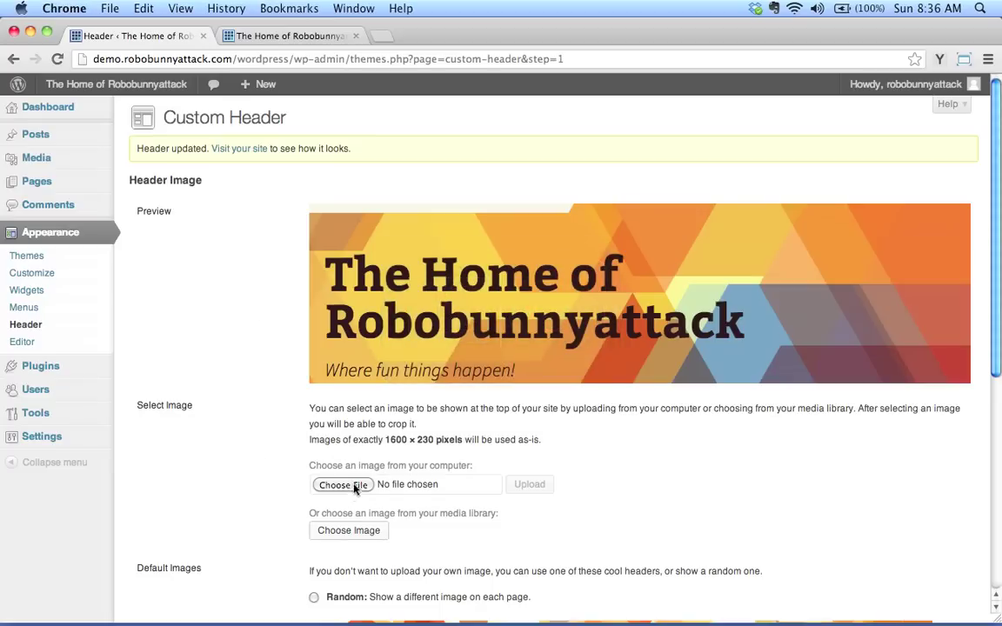
- Highlight the required 1600 × 230 pixel header size, then hide Chrome
scroll(400, 426, down, 1)
scroll(400, 426, down, 4)
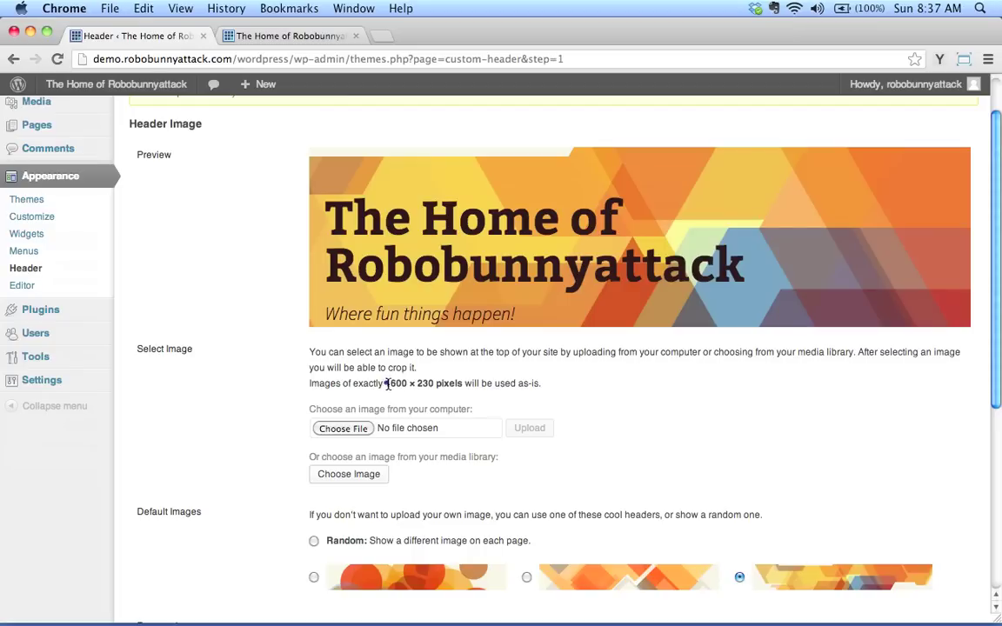
drag(386, 384, 401, 383)
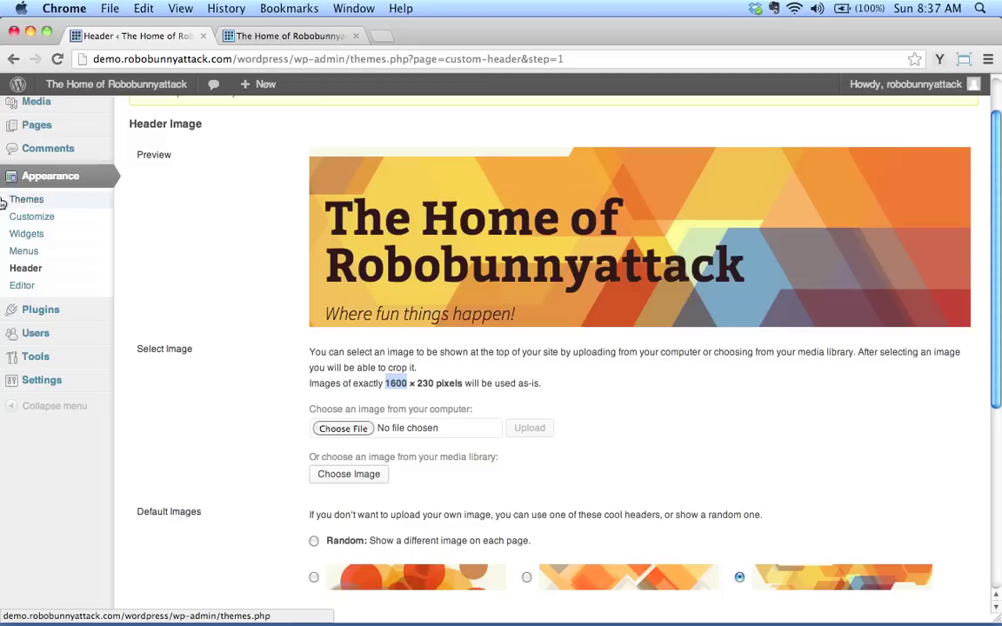
mouse_move(9, 317)
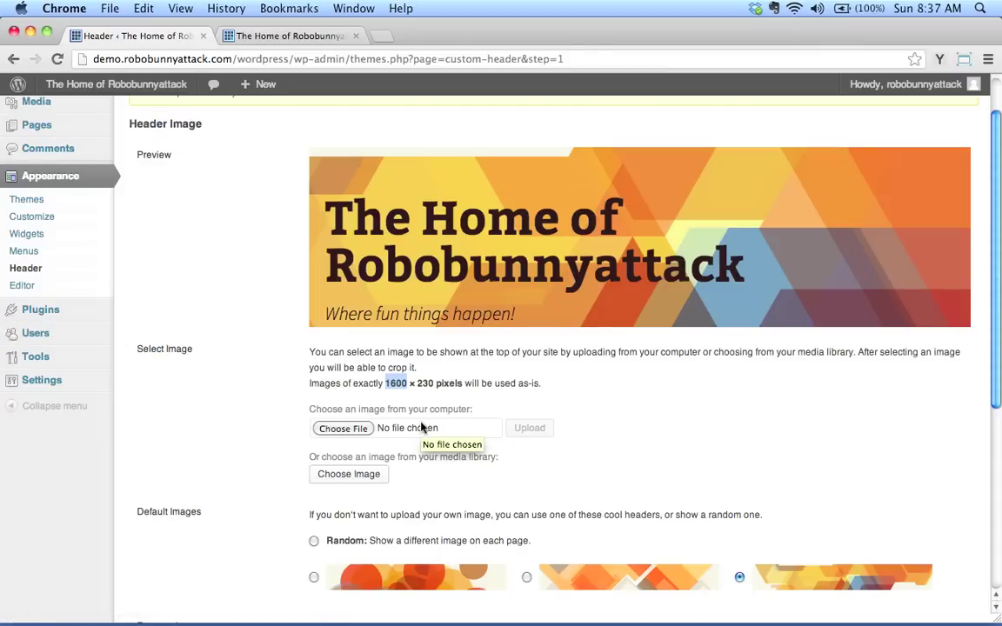
click(422, 384)
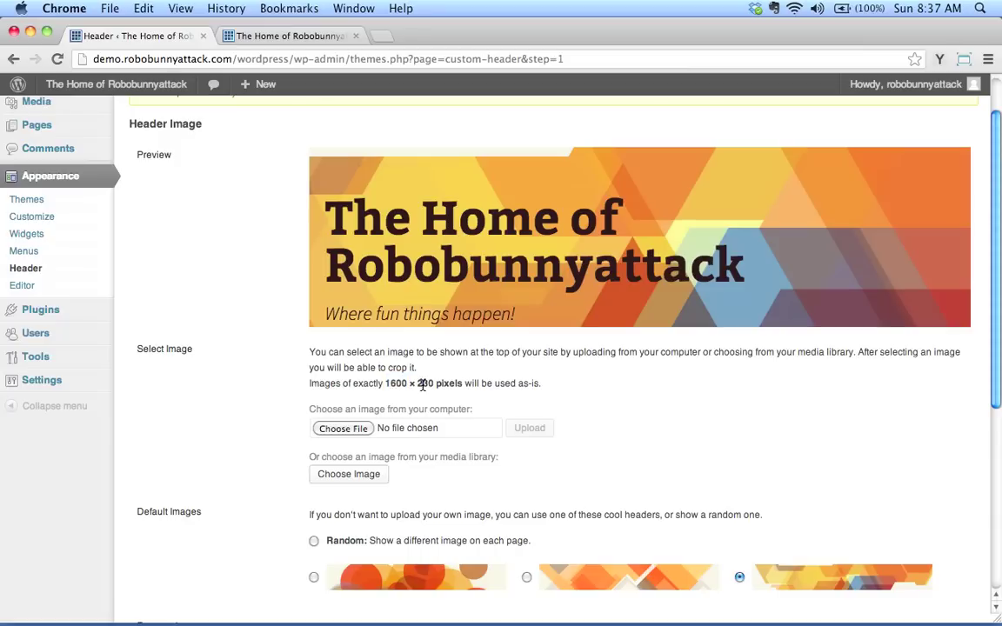
drag(385, 383, 430, 383)
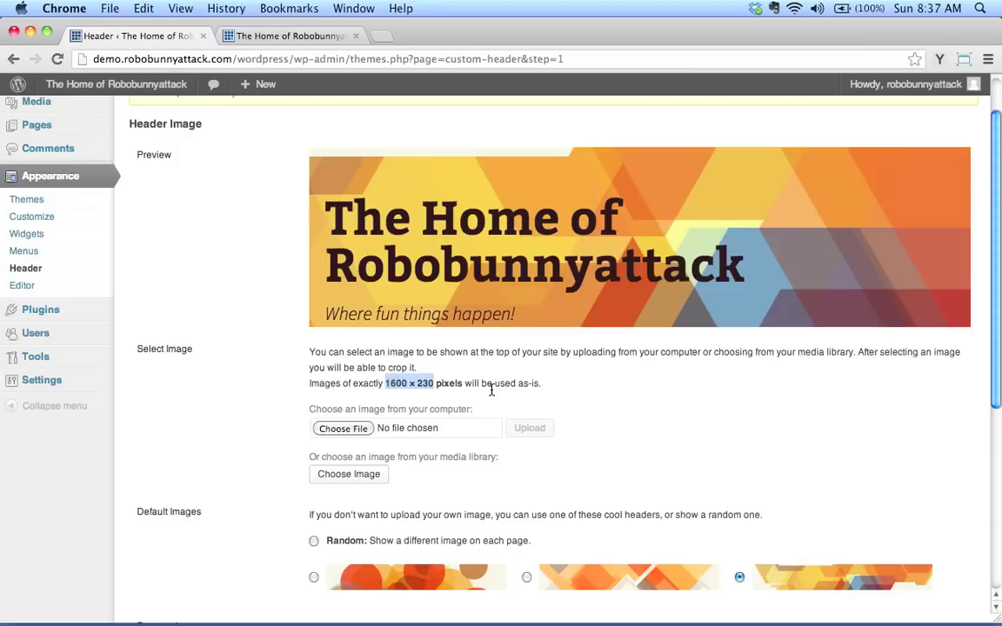
key(super+h)
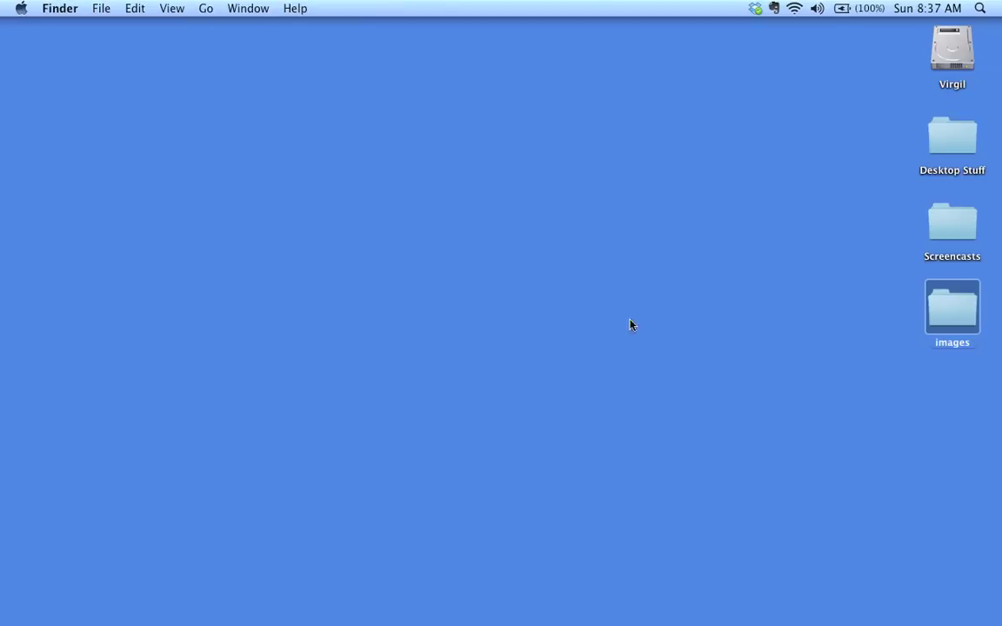
- Check the file info dimensions: green.jpg 3328 × 1872, orange.jpg 1920 × 1080
double_click(971, 315)
click(417, 147)
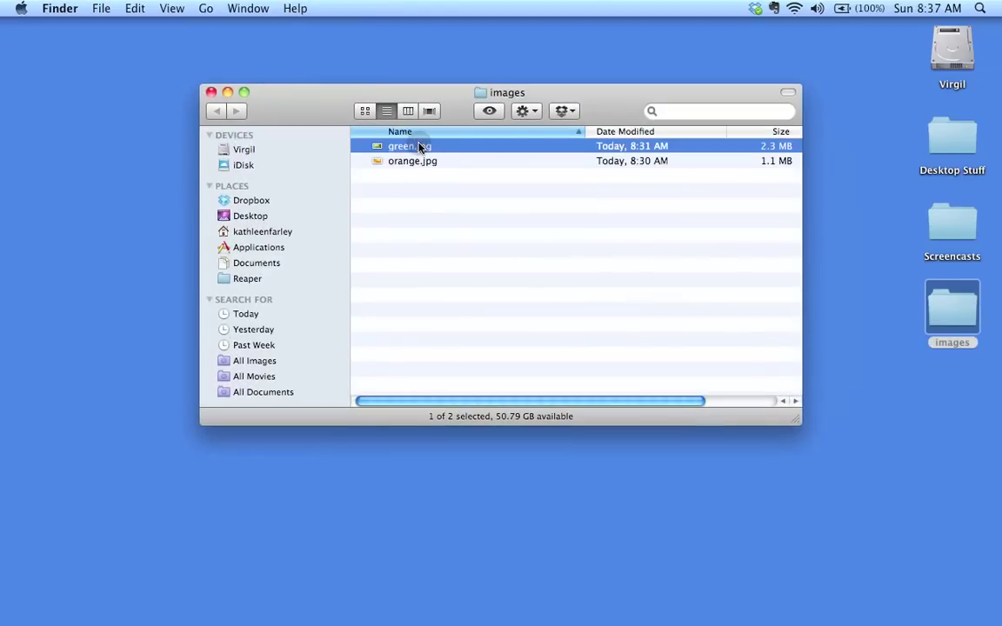
key(super+i)
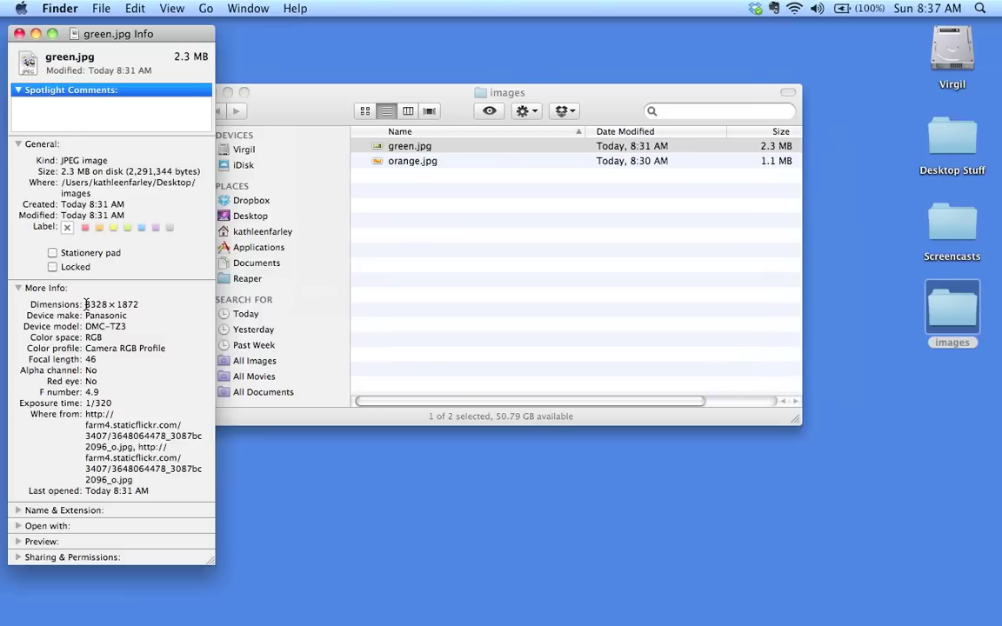
drag(85, 304, 139, 304)
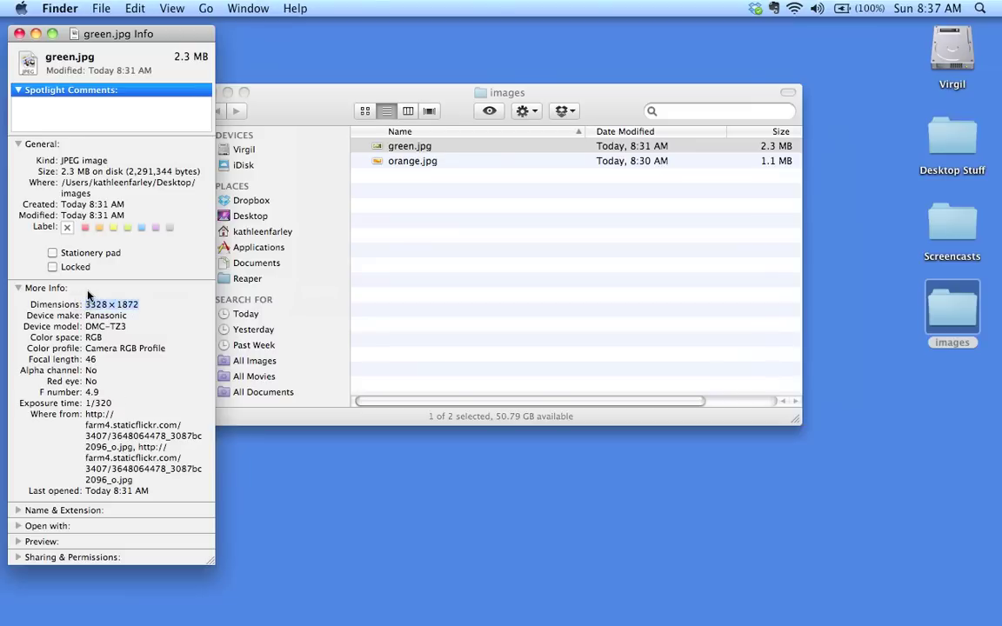
click(19, 33)
click(408, 164)
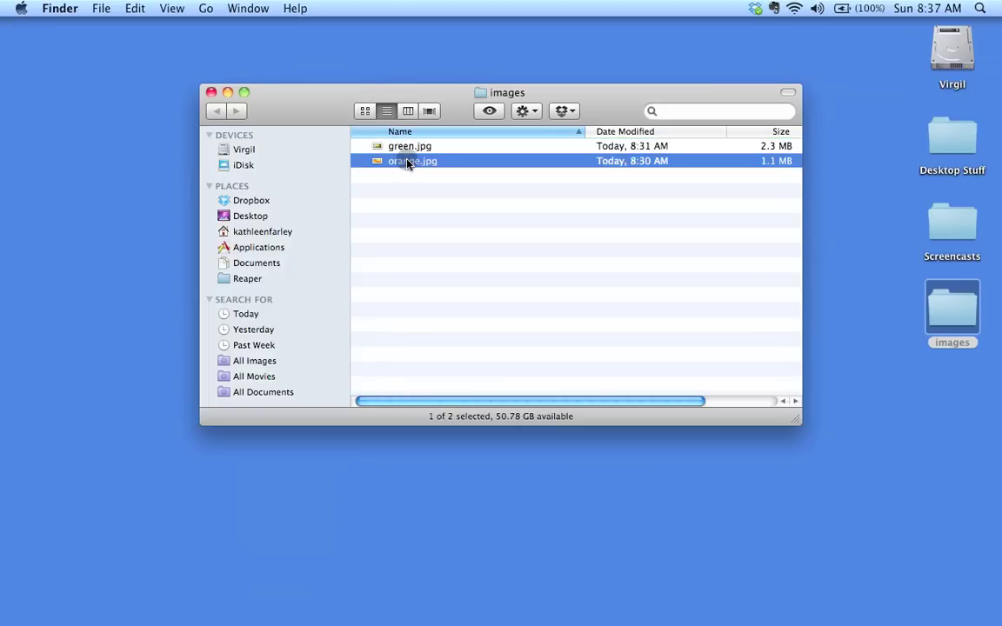
key(super+i)
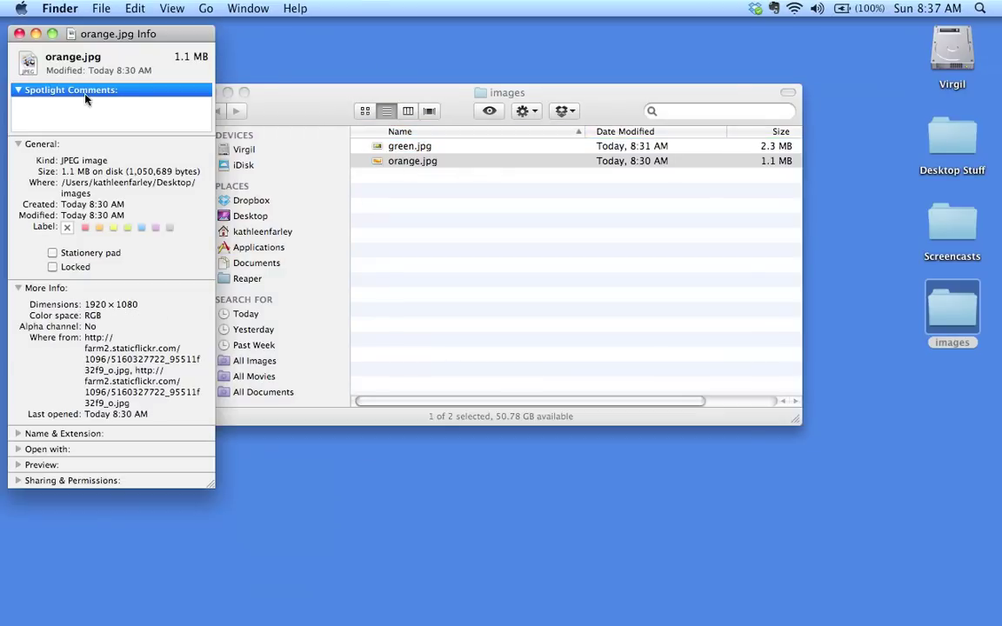
click(20, 33)
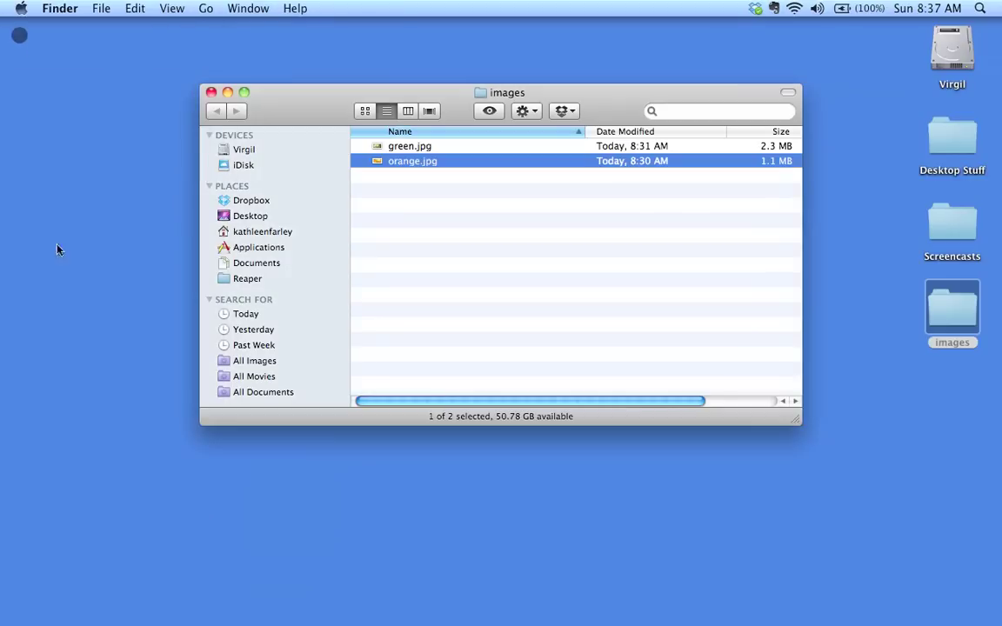
- Close the Finder images window and return to the WordPress Custom Header page
click(211, 92)
click(130, 609)
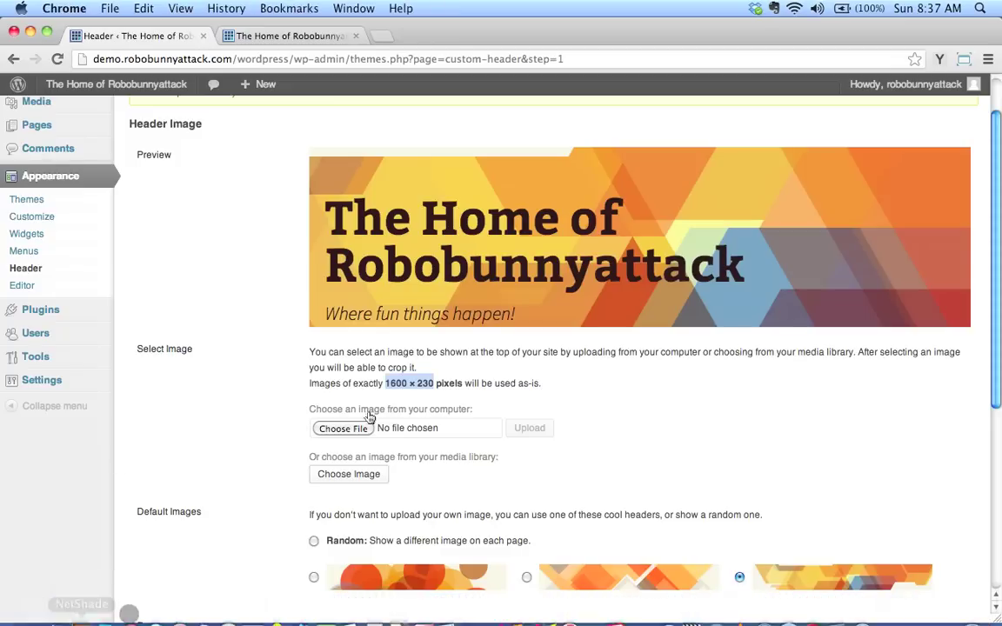
click(692, 393)
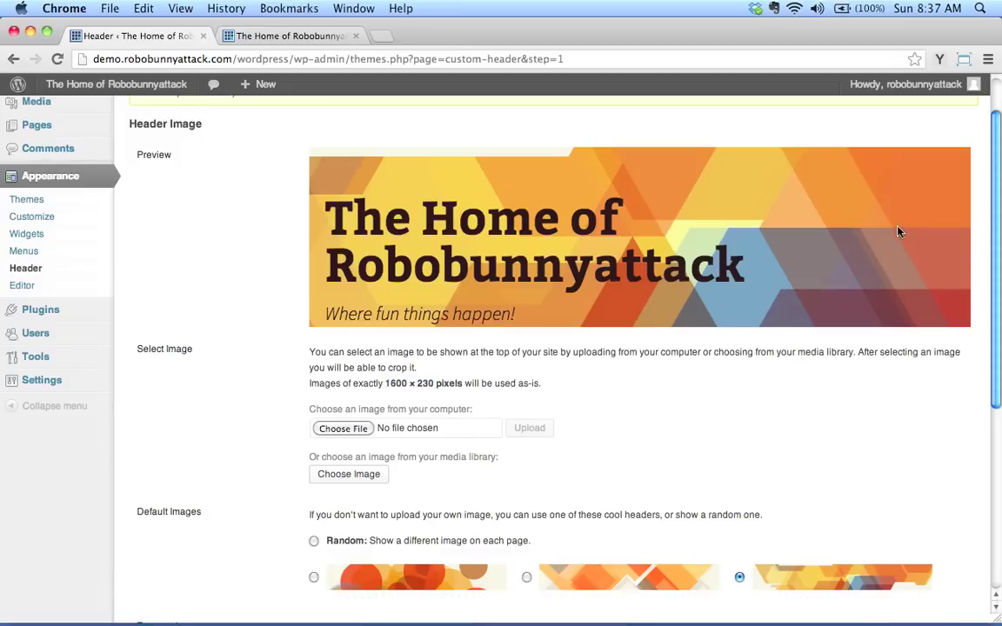
scroll(769, 351, down, 3)
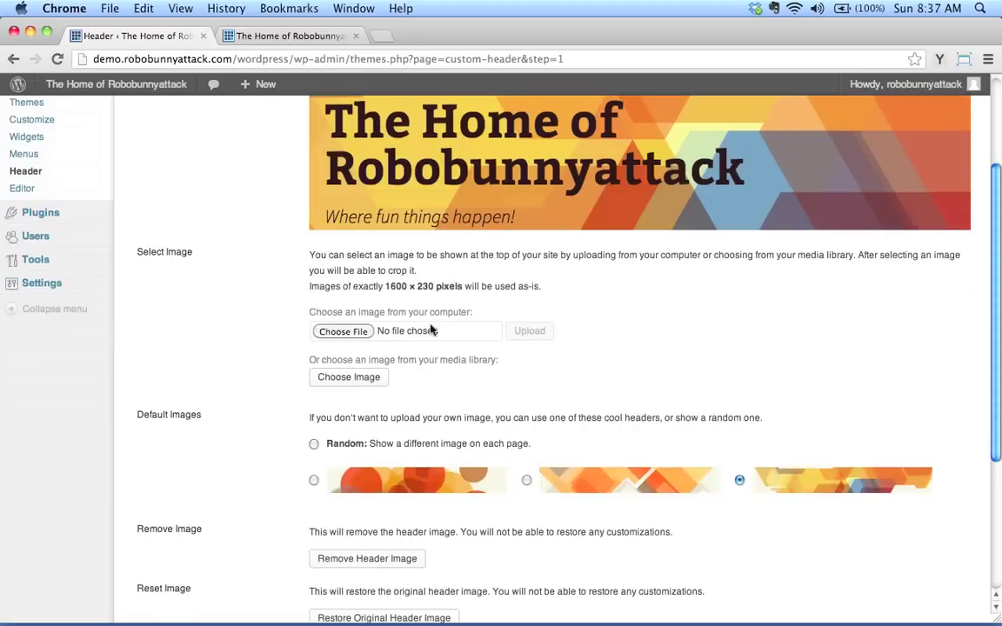
- Choose green.jpg from Desktop > images and upload it as the header image
click(348, 334)
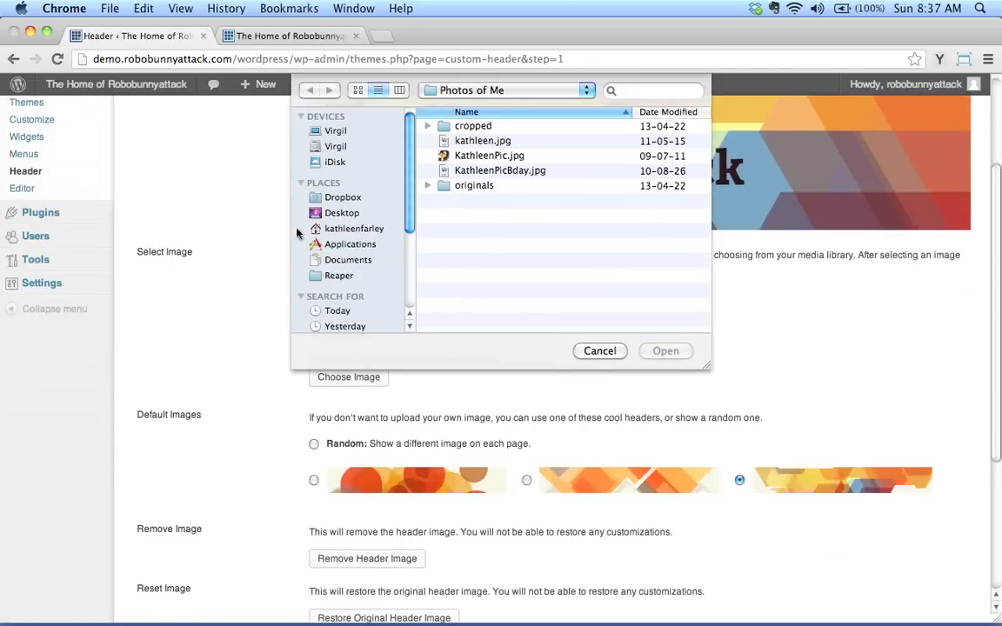
click(339, 213)
double_click(440, 141)
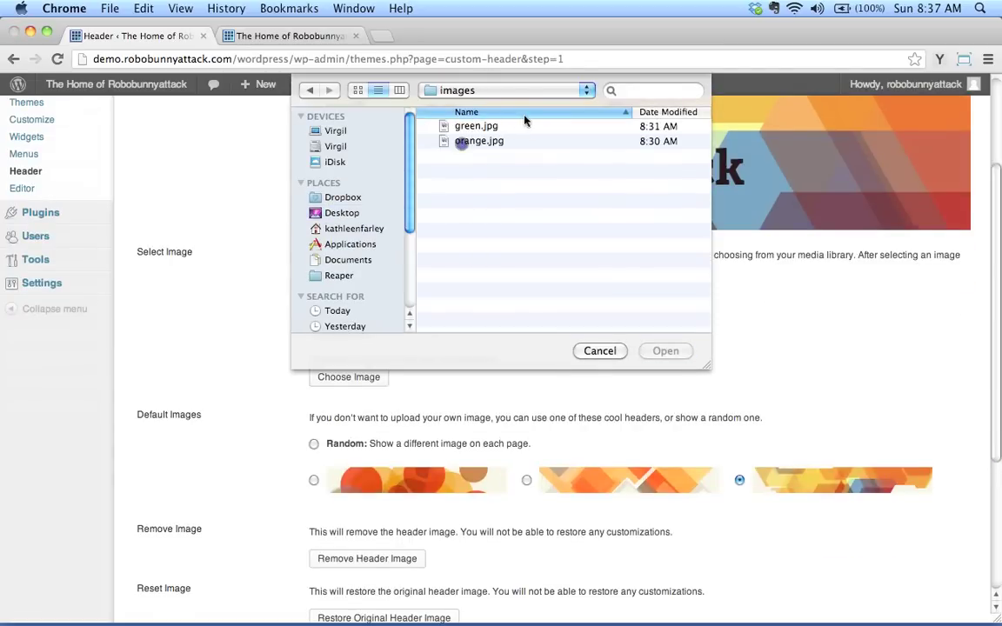
click(478, 127)
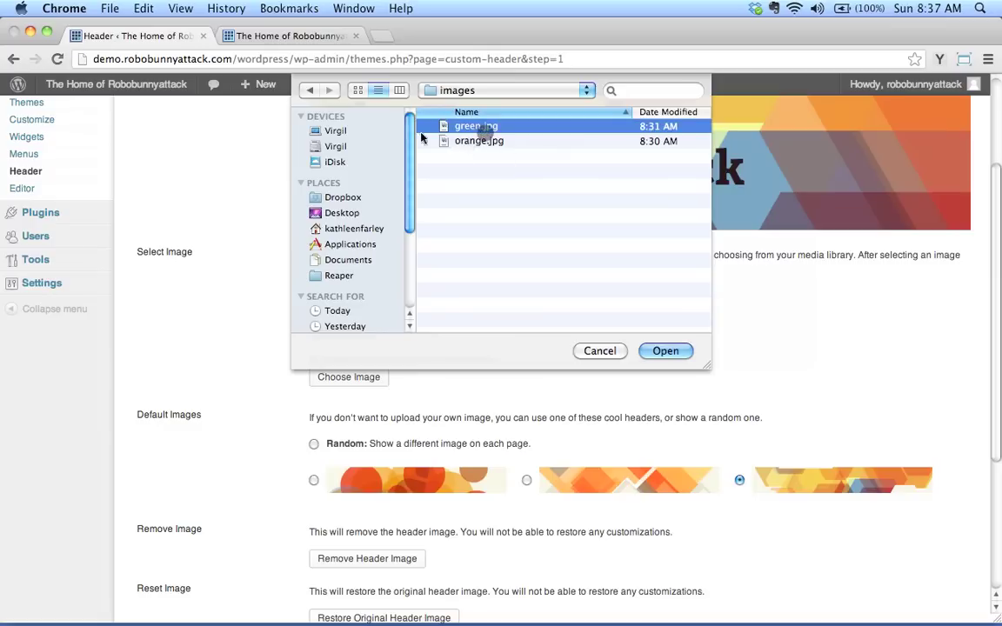
click(666, 351)
click(531, 331)
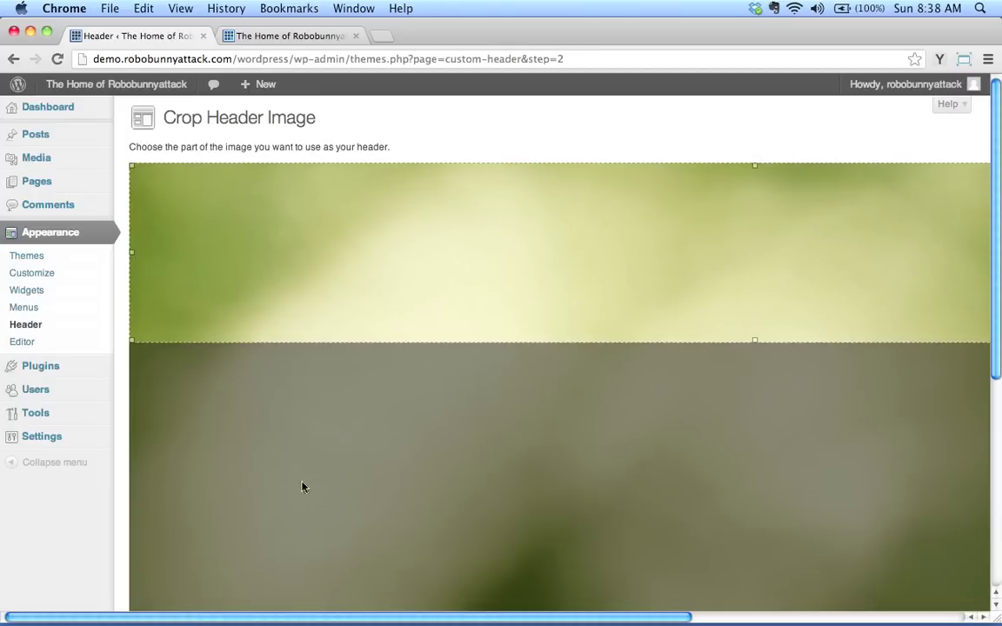
- Inspect the green image and move the crop box lower on it
scroll(431, 464, down, 10)
scroll(432, 464, up, 10)
scroll(432, 463, down, 8)
scroll(512, 621, right, 5)
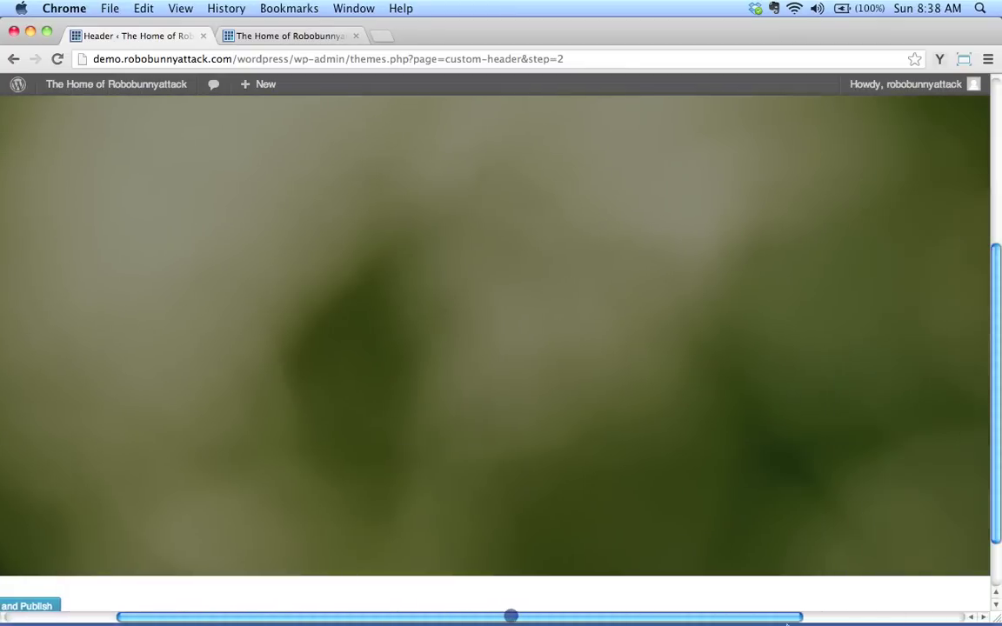
scroll(551, 403, up, 10)
scroll(551, 404, down, 10)
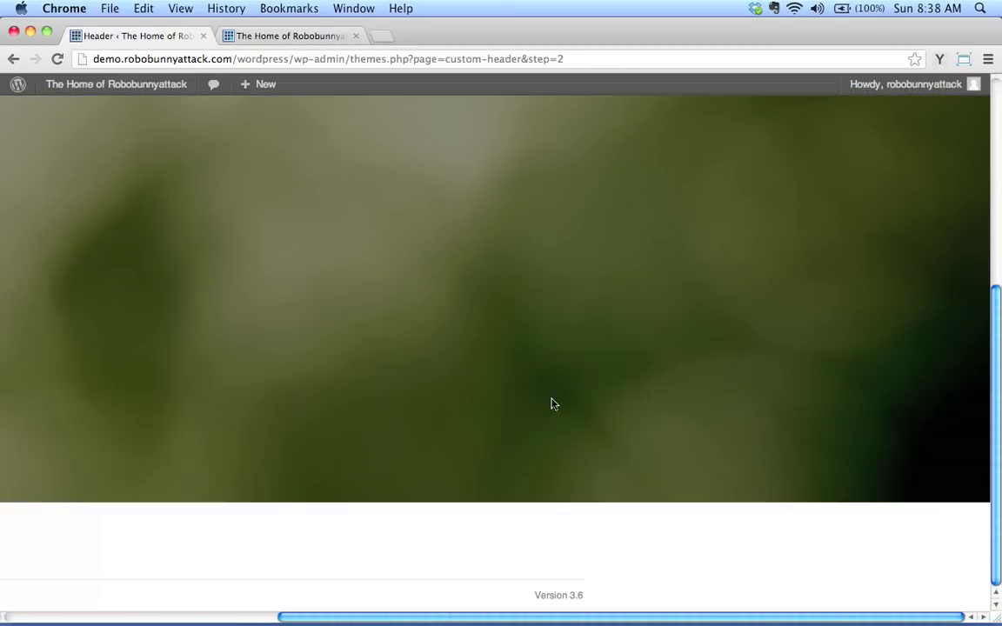
scroll(433, 621, left, 5)
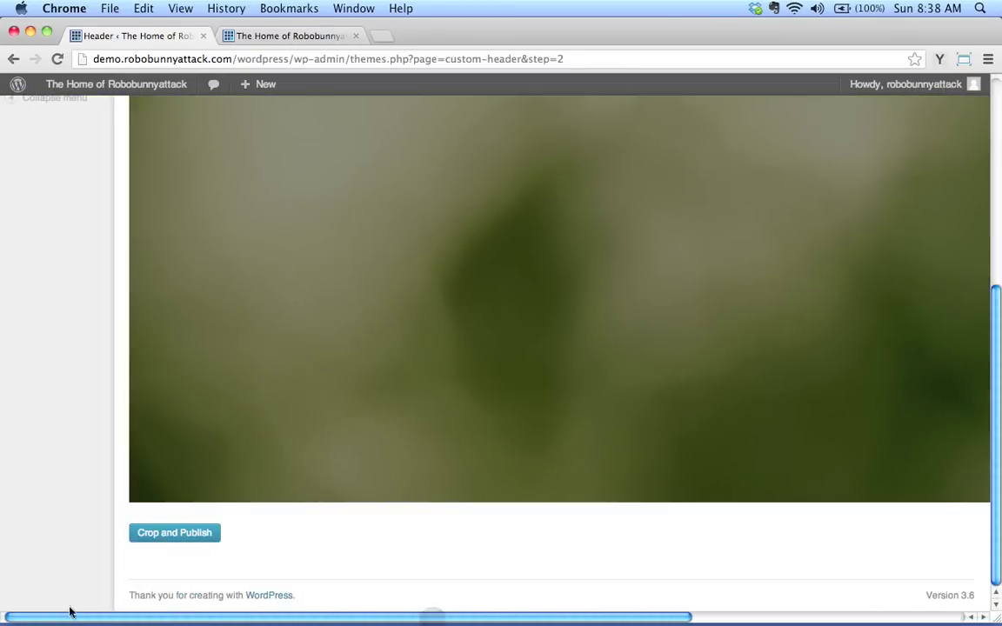
scroll(391, 467, up, 10)
scroll(390, 467, down, 2)
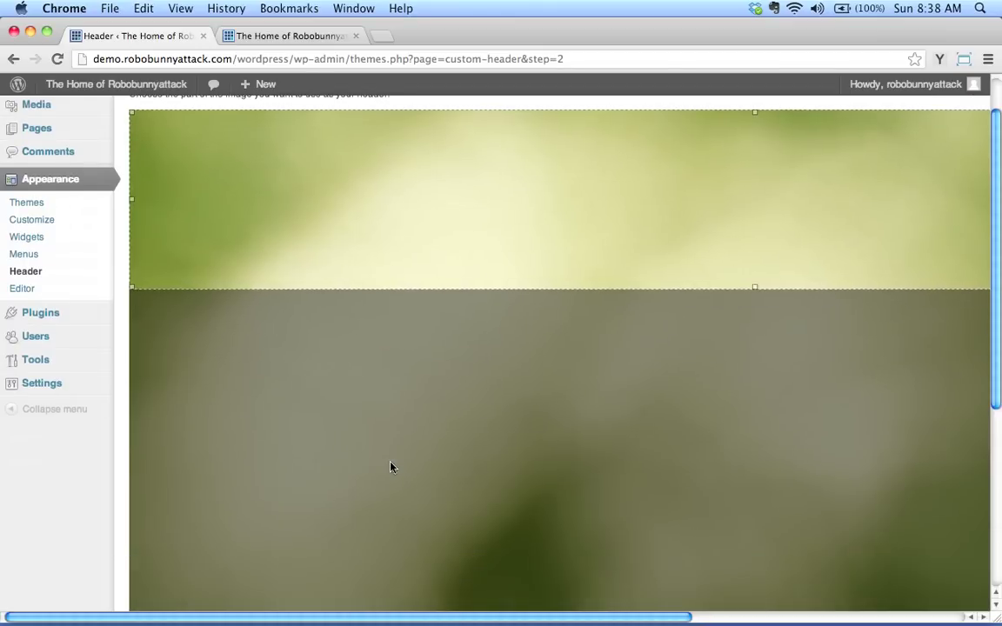
scroll(385, 444, up, 2)
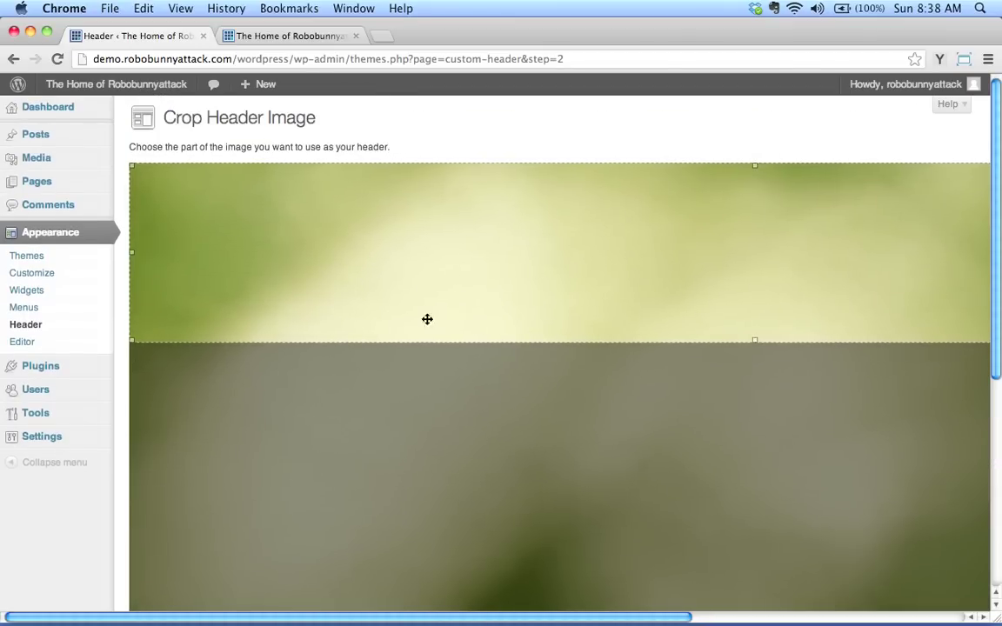
drag(545, 253, 547, 576)
- Try the crop box at the top, then settle it on the image's lower band
scroll(492, 297, down, 5)
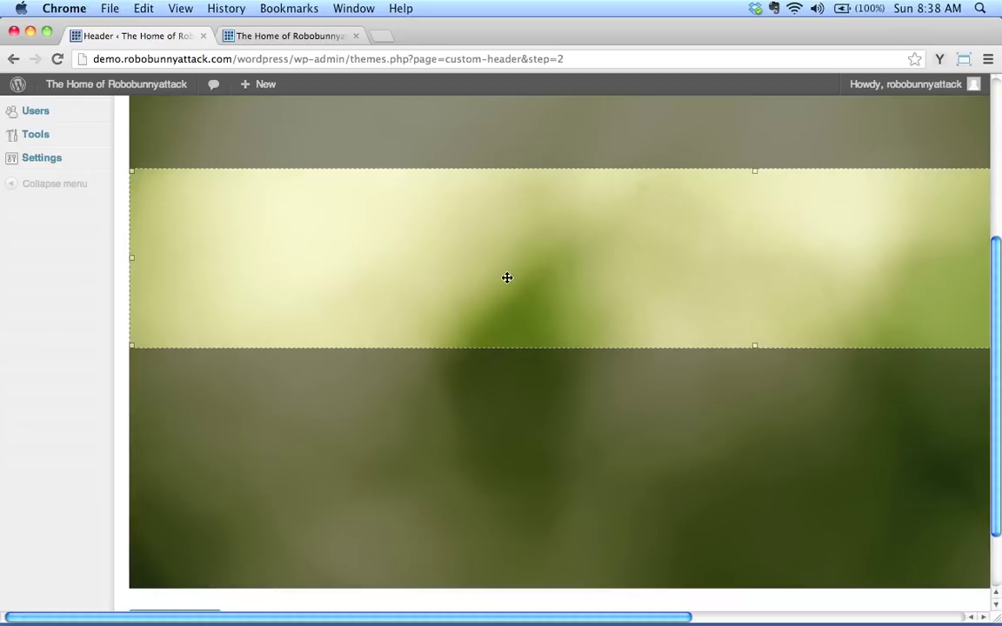
drag(504, 302, 484, 486)
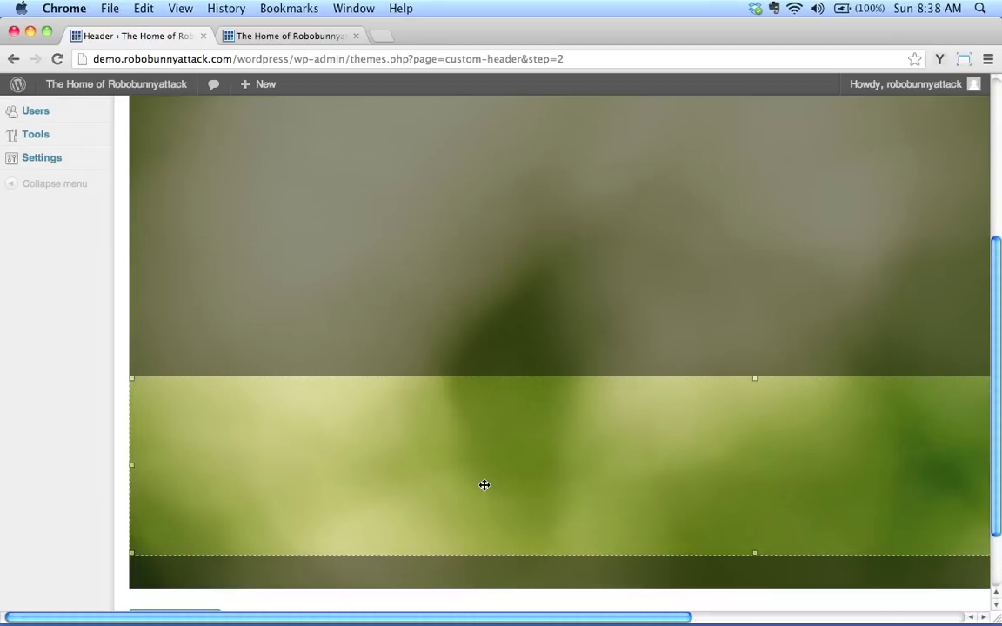
click(755, 379)
drag(754, 379, 753, 346)
drag(670, 426, 958, 418)
click(755, 321)
drag(720, 260, 712, 463)
scroll(174, 203, down, 2)
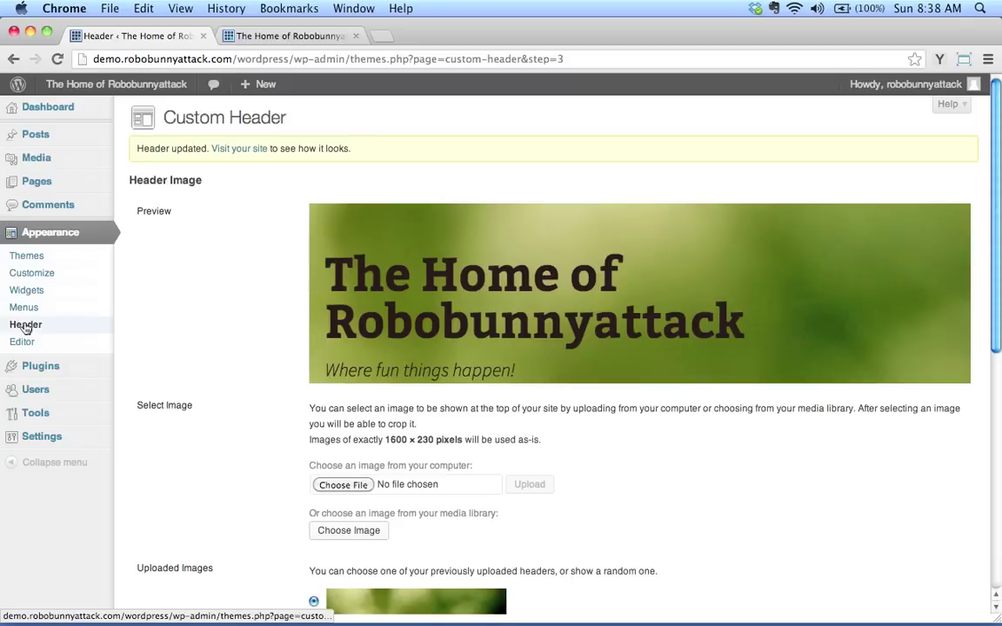
click(300, 35)
click(58, 59)
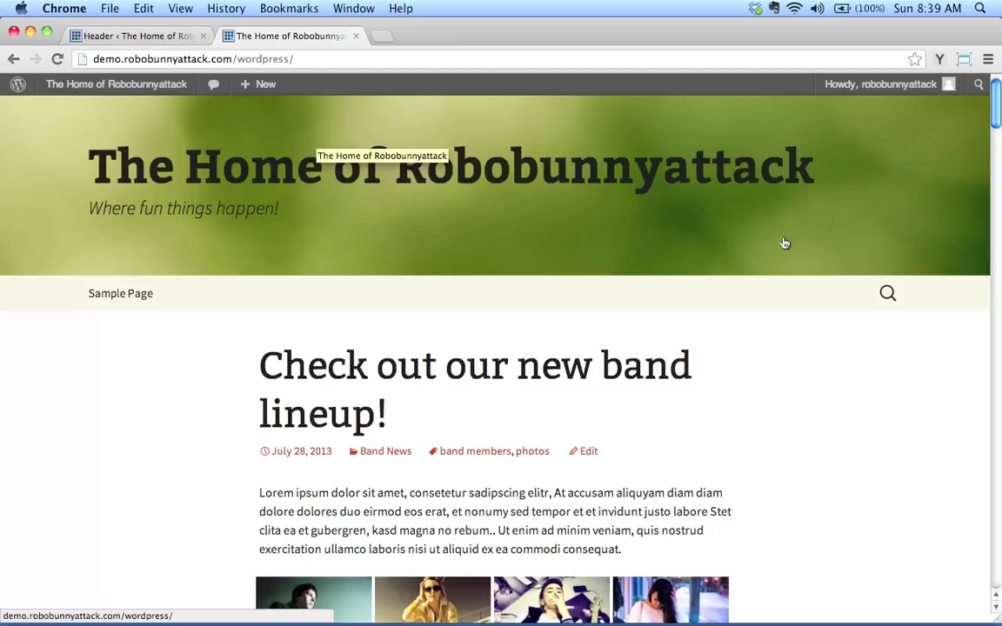
scroll(648, 339, down, 6)
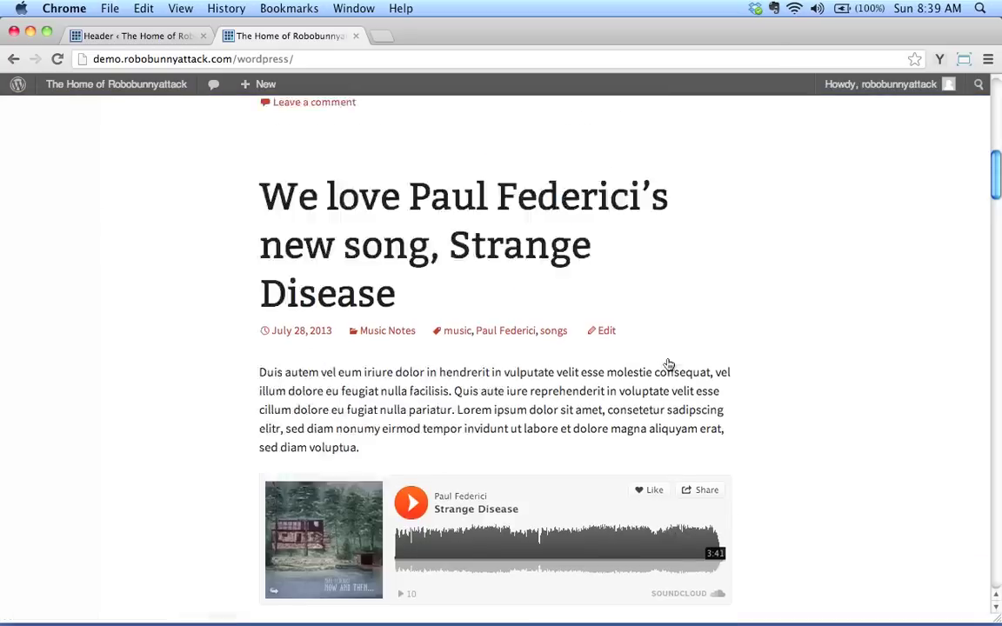
scroll(668, 363, up, 6)
- Back on Custom Header, choose orange.jpg in the file dialog and upload it
click(135, 36)
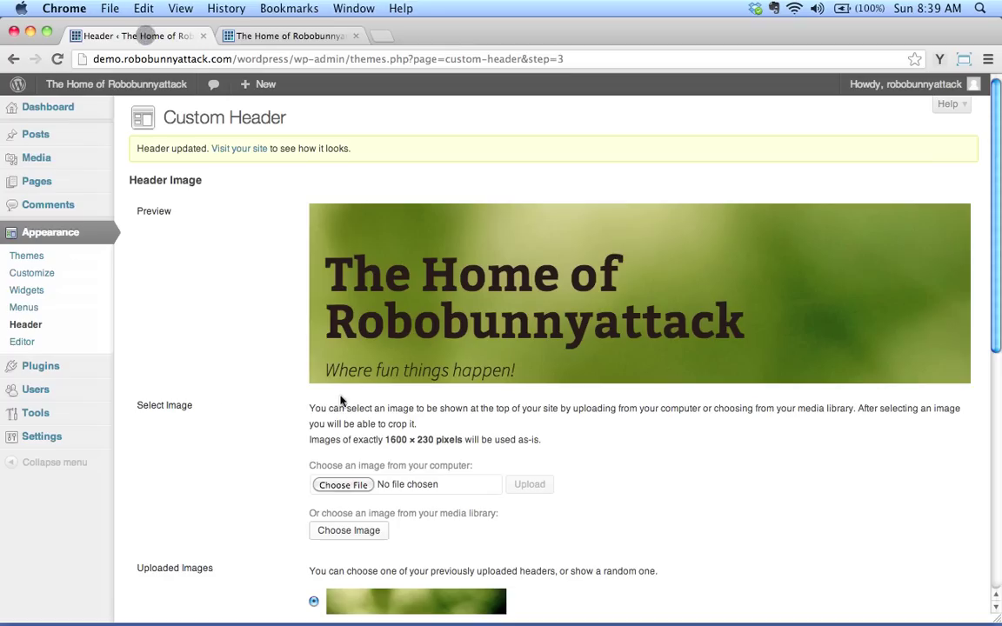
scroll(456, 382, down, 5)
scroll(347, 313, up, 3)
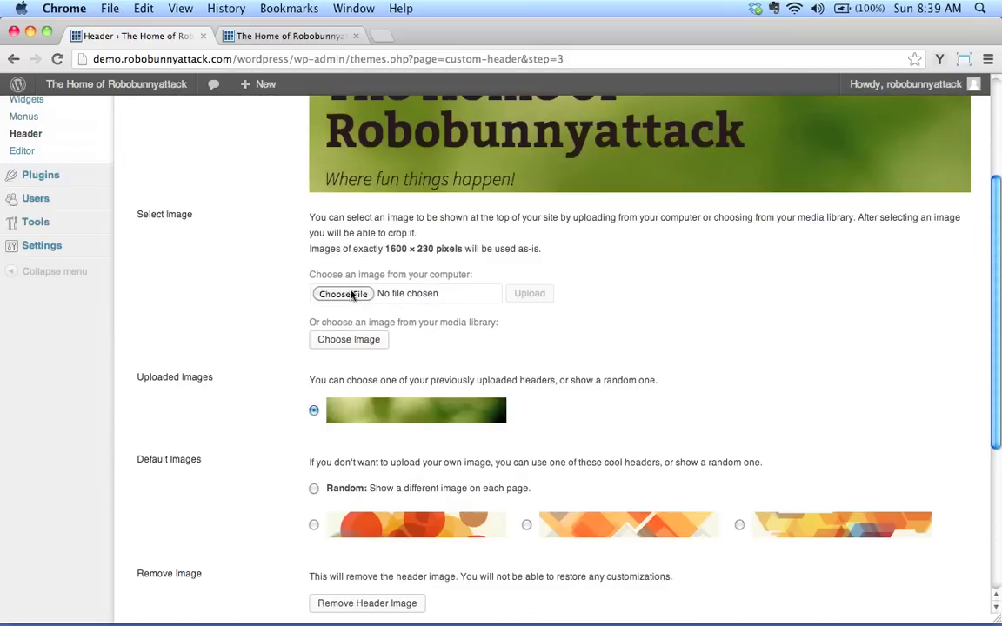
click(329, 294)
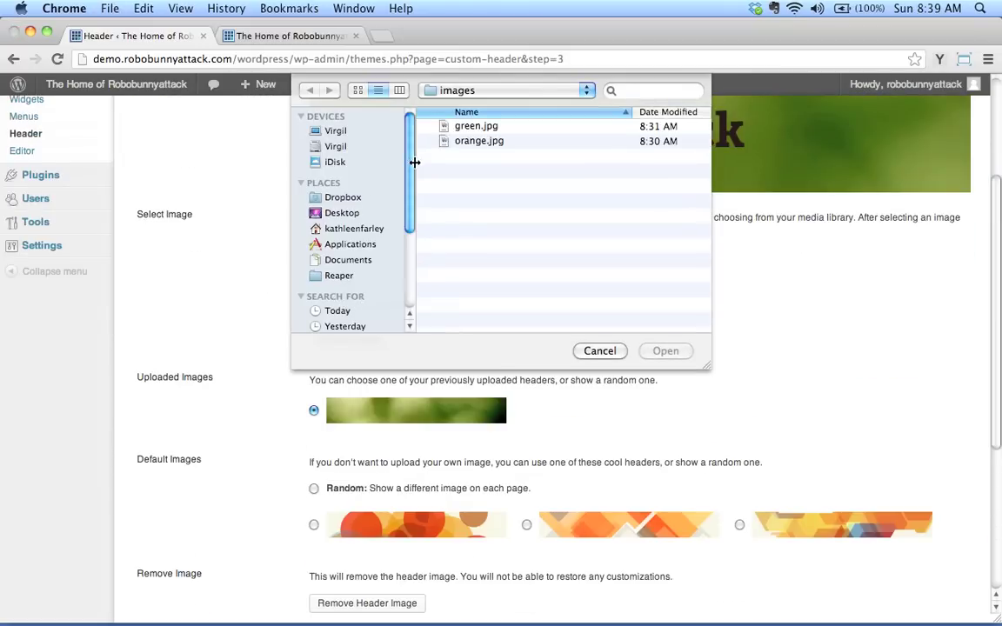
click(460, 143)
click(670, 351)
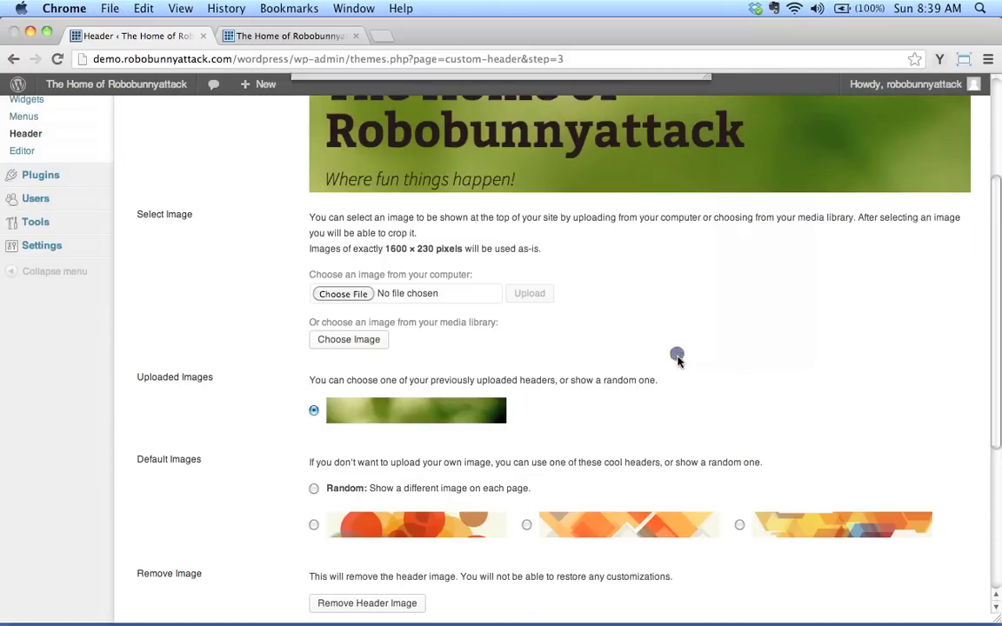
click(537, 298)
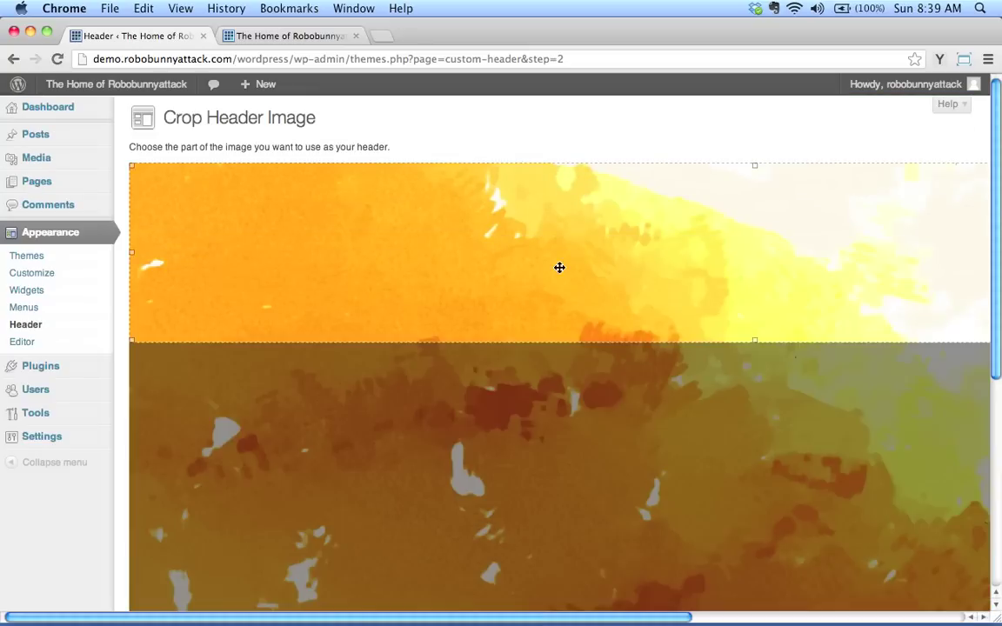
- Drag the crop box up to the top band of the orange image, nudging it slightly lower
drag(565, 275, 548, 521)
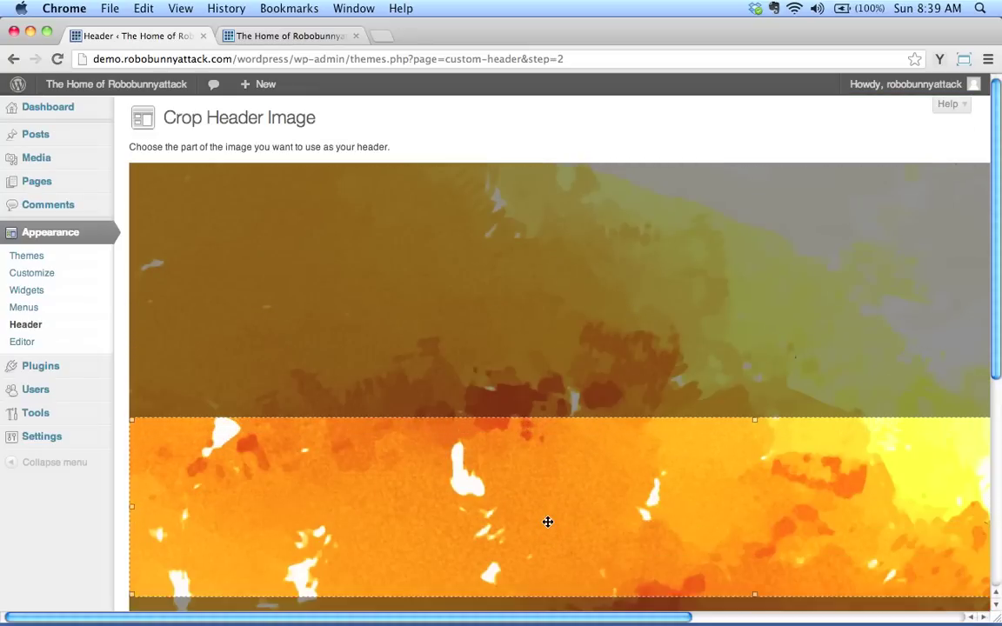
scroll(548, 515, down, 3)
scroll(552, 487, down, 5)
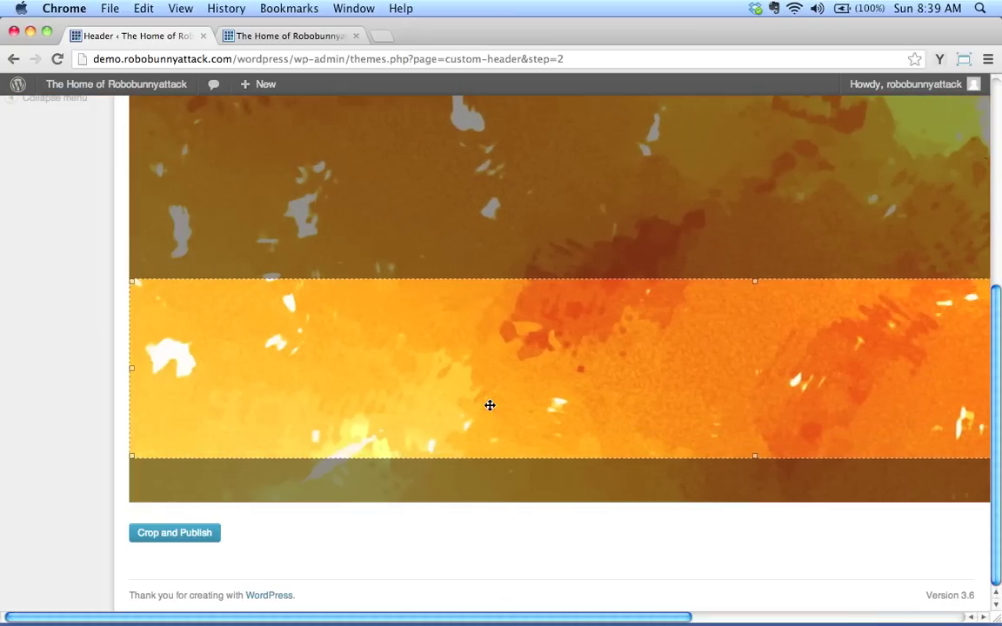
drag(489, 406, 505, 48)
scroll(537, 358, up, 5)
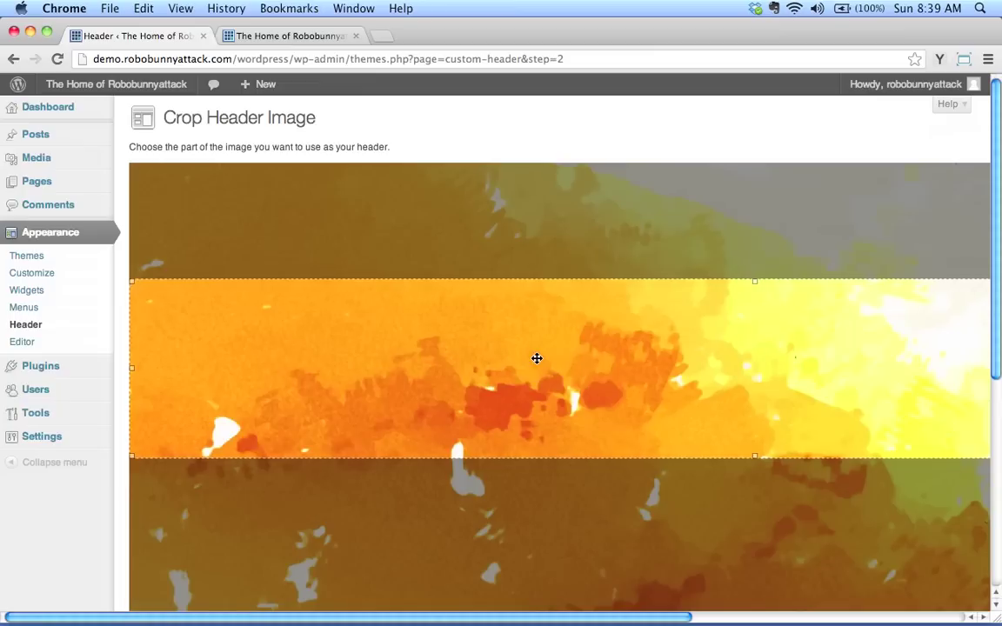
drag(537, 358, 541, 246)
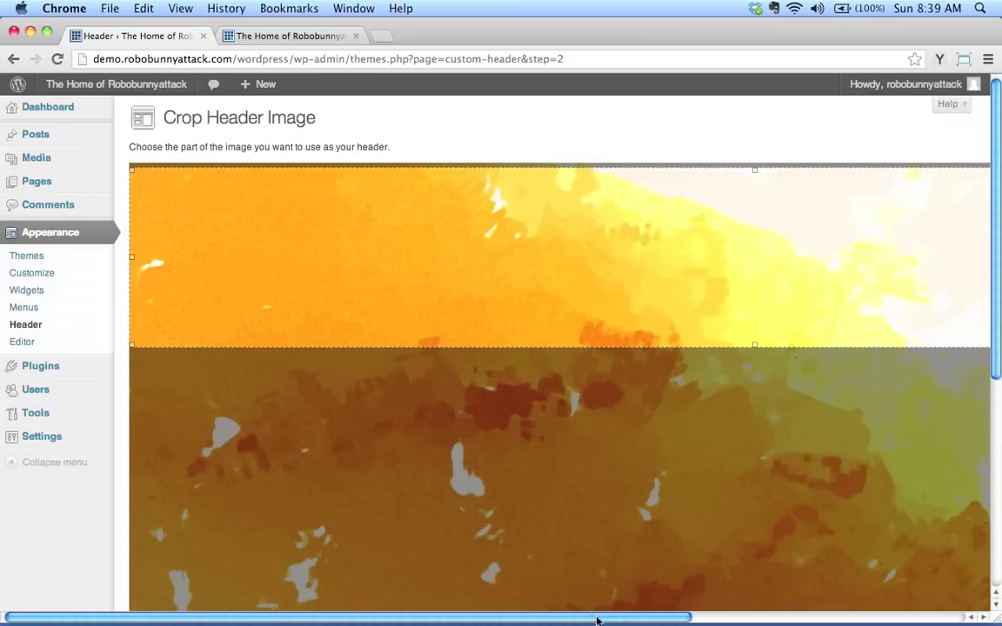
scroll(597, 619, right, 8)
scroll(628, 618, left, 8)
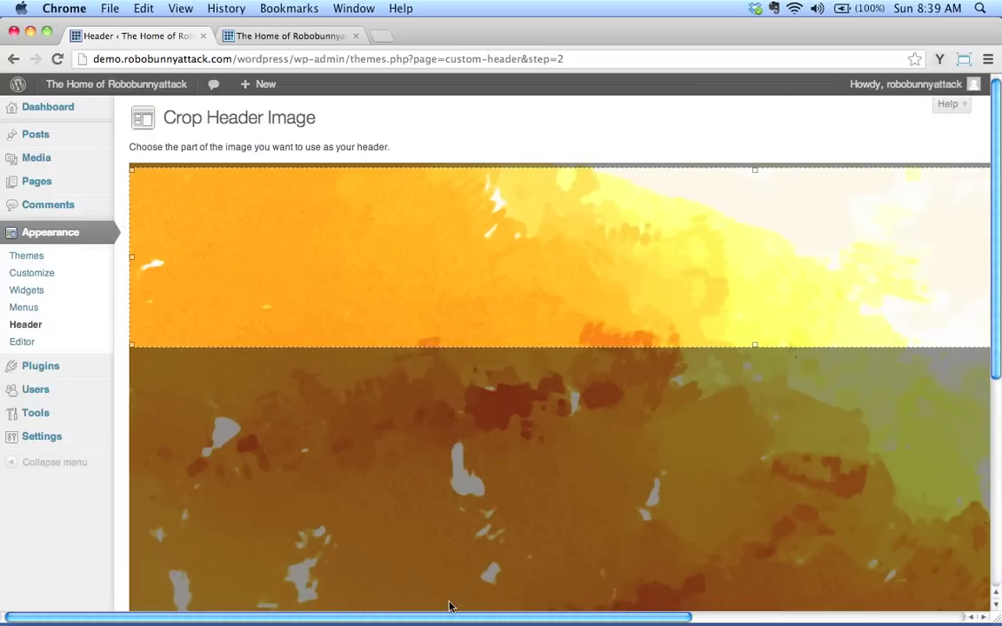
drag(602, 246, 601, 273)
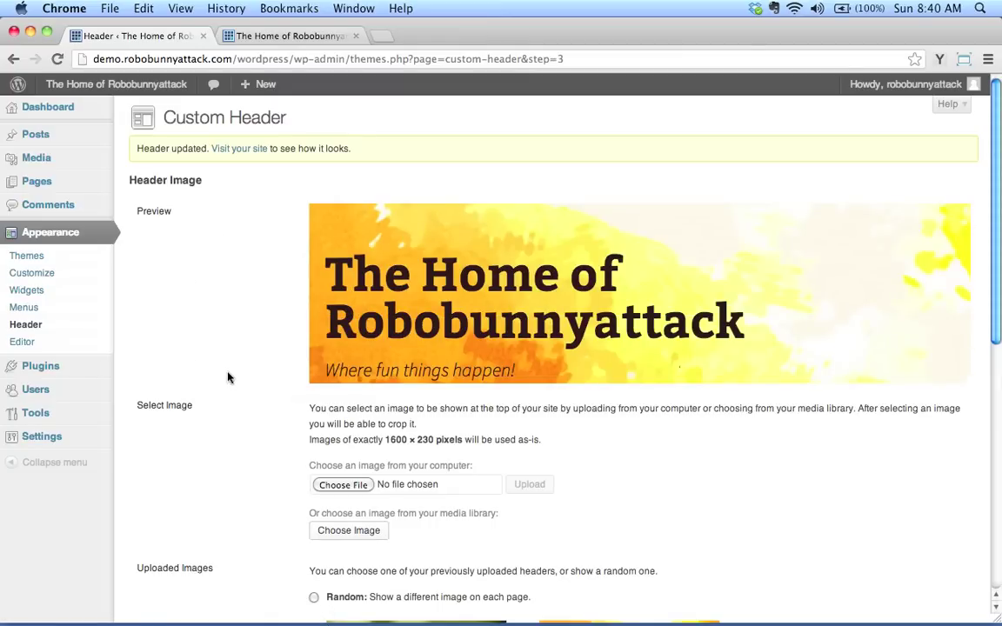
scroll(228, 378, down, 10)
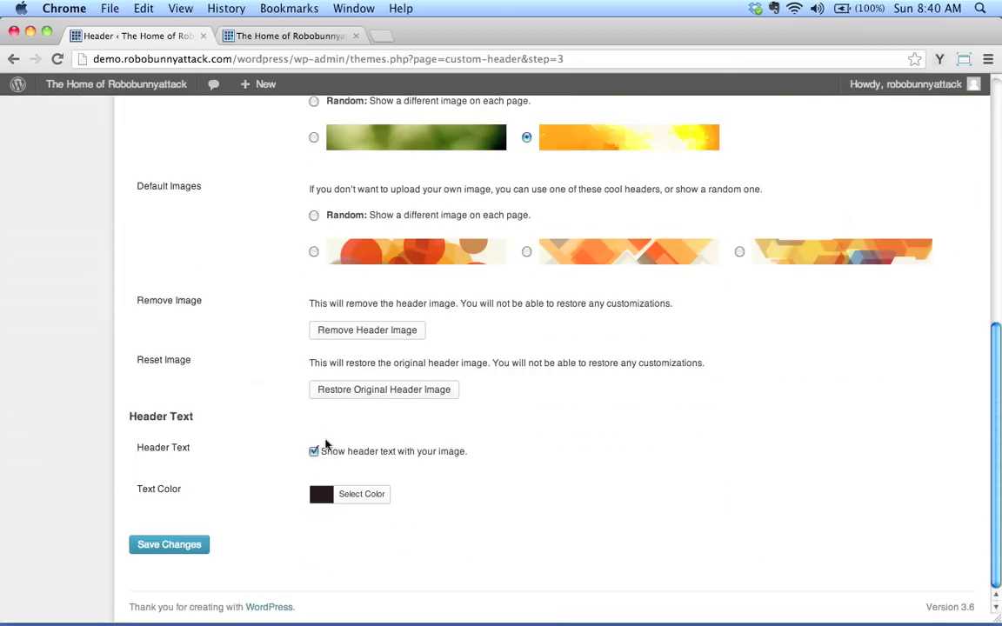
scroll(395, 393, up, 10)
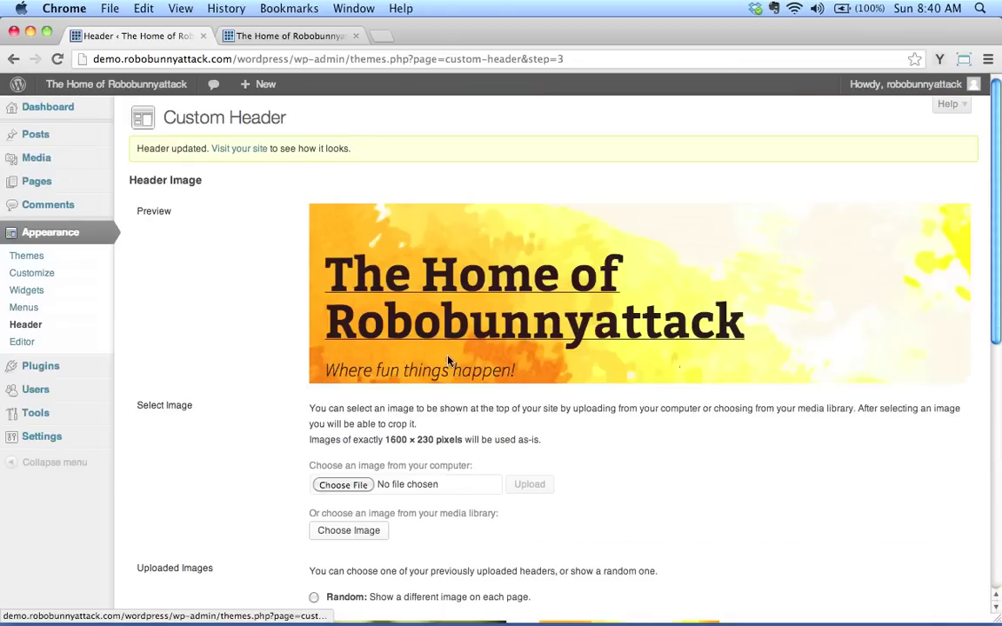
- Save the orange header image settings and reload the live site to see it
scroll(447, 364, down, 10)
click(192, 545)
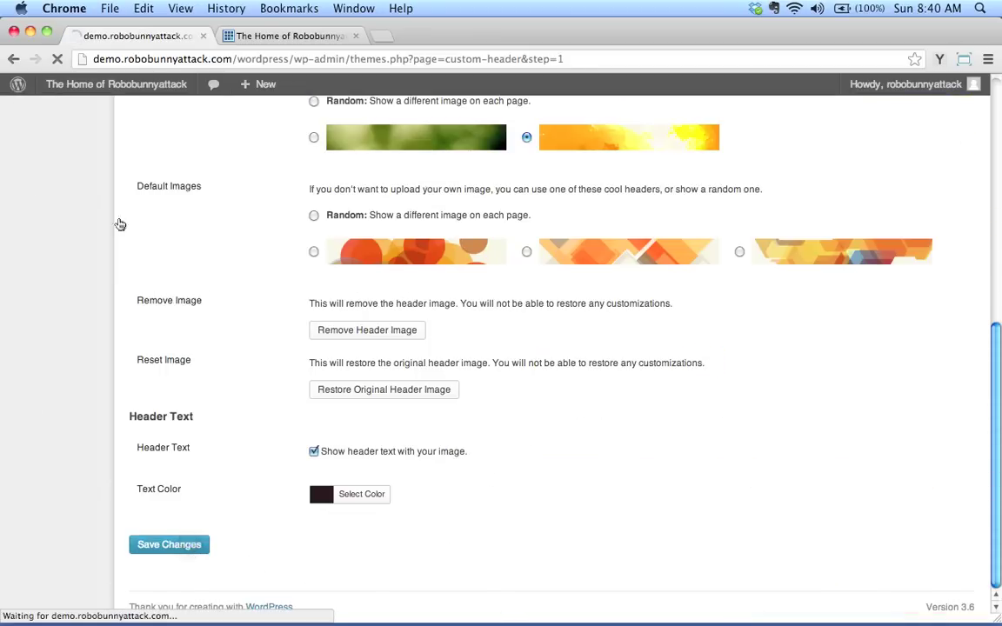
click(283, 35)
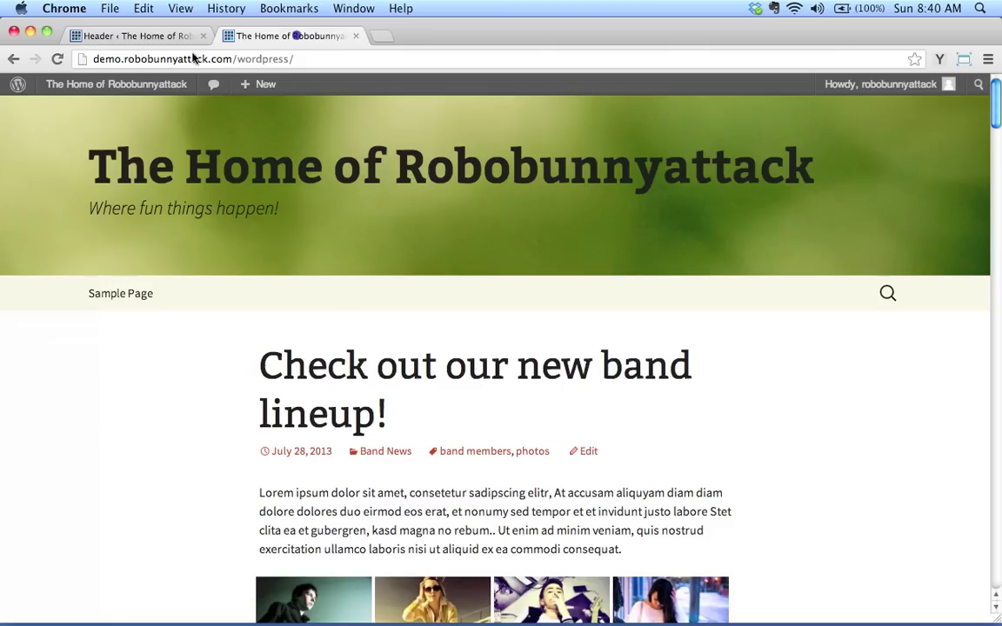
click(58, 60)
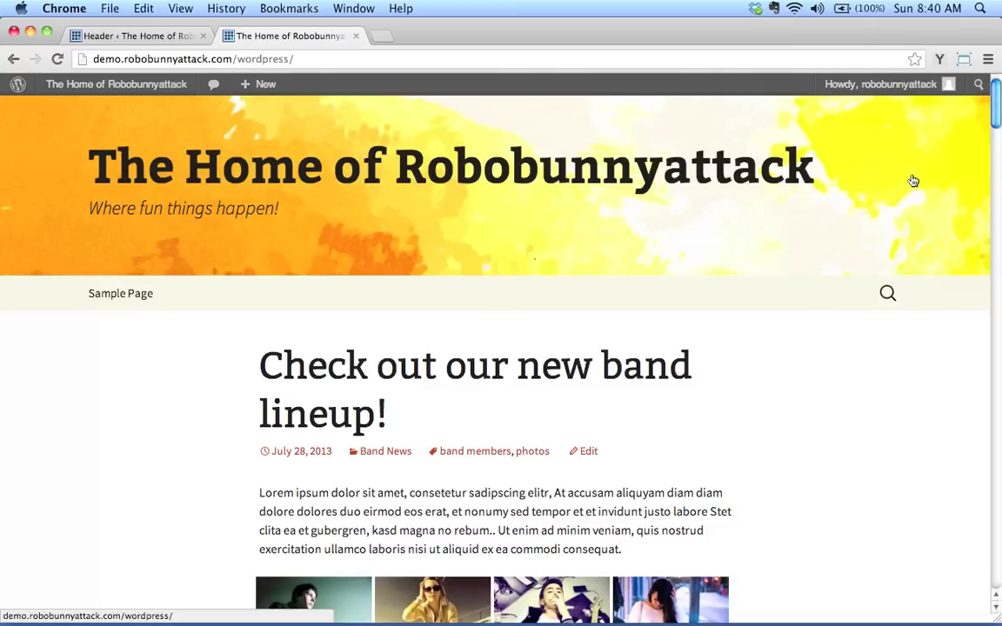
- Remove the header image from the Custom Header settings page
click(149, 38)
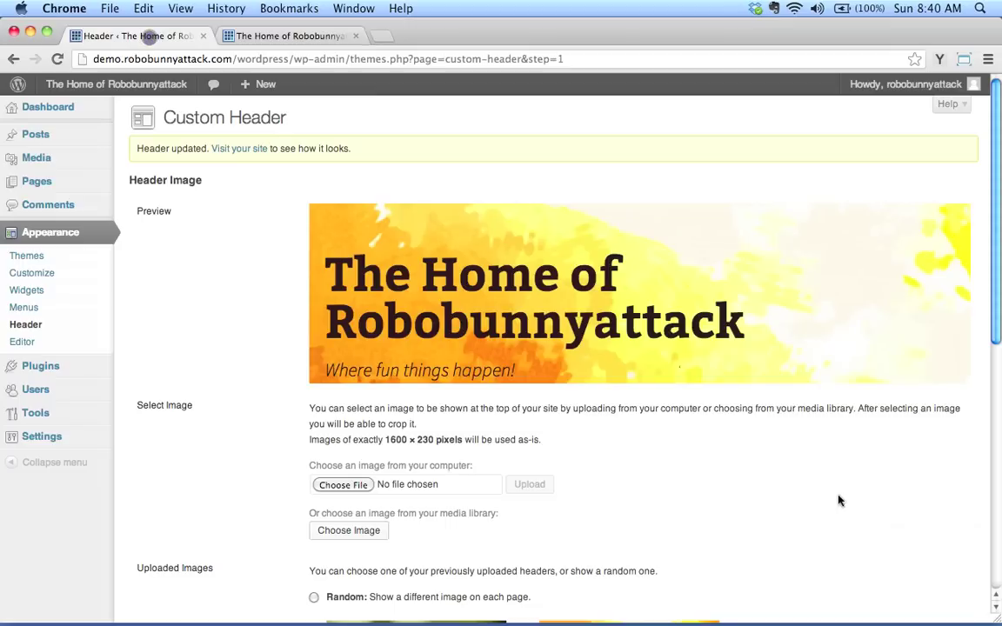
scroll(837, 498, down, 5)
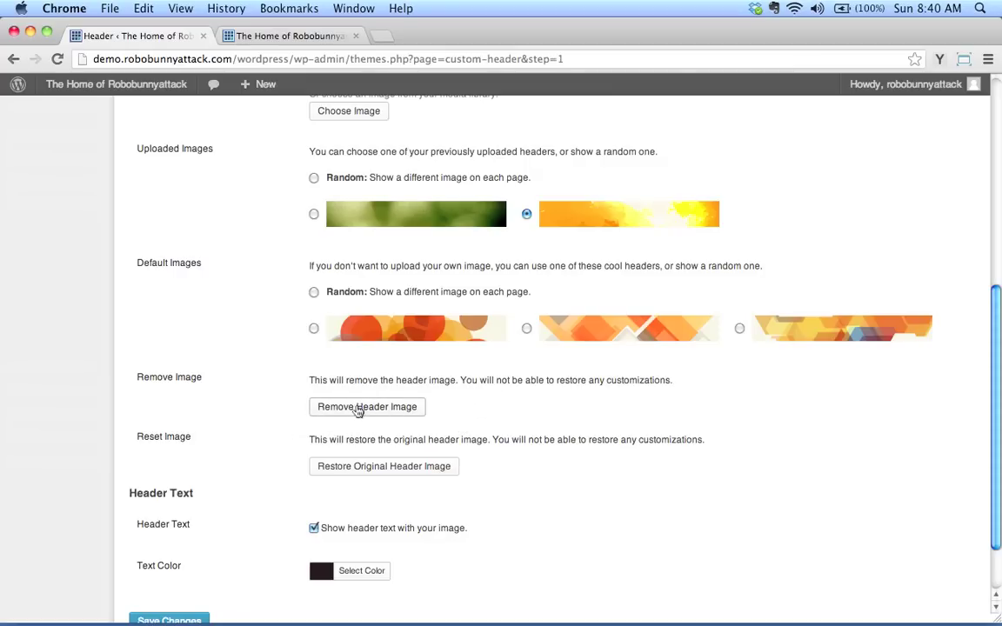
click(361, 410)
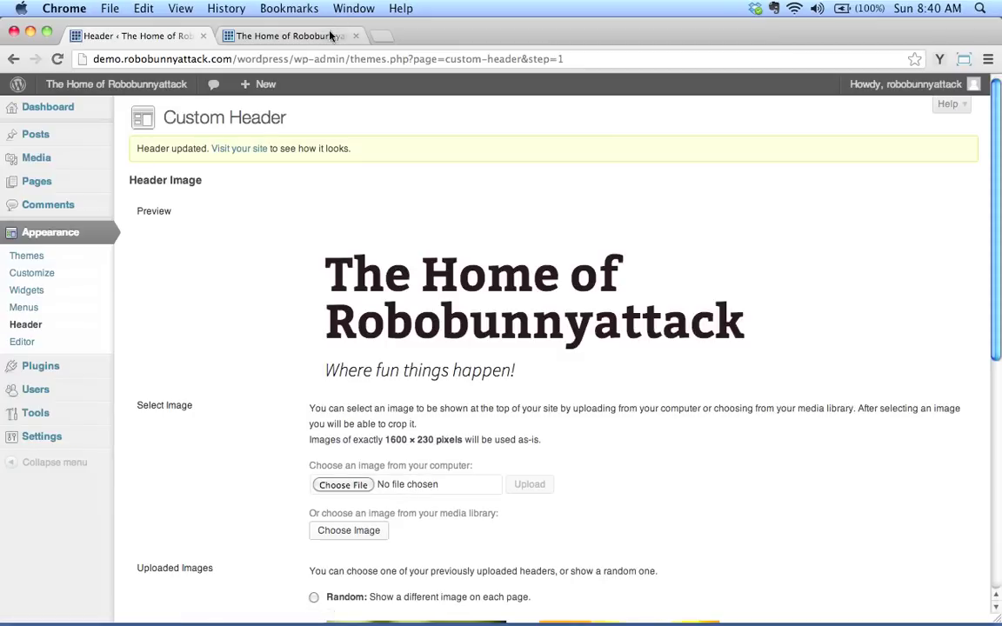
- Reload the live site to confirm the header image is gone
click(296, 31)
click(55, 57)
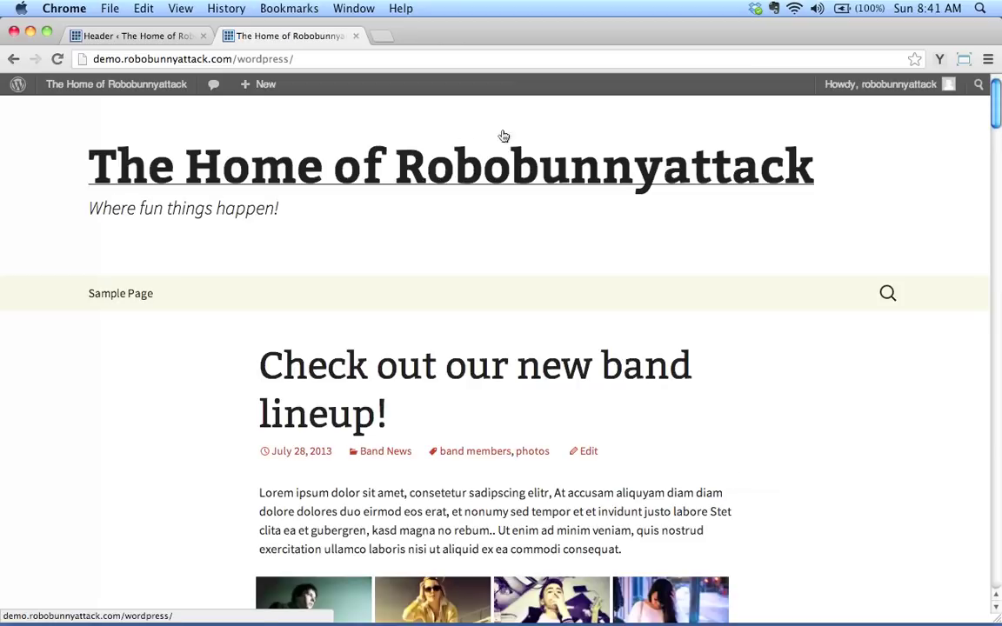
scroll(429, 268, down, 5)
scroll(429, 268, up, 5)
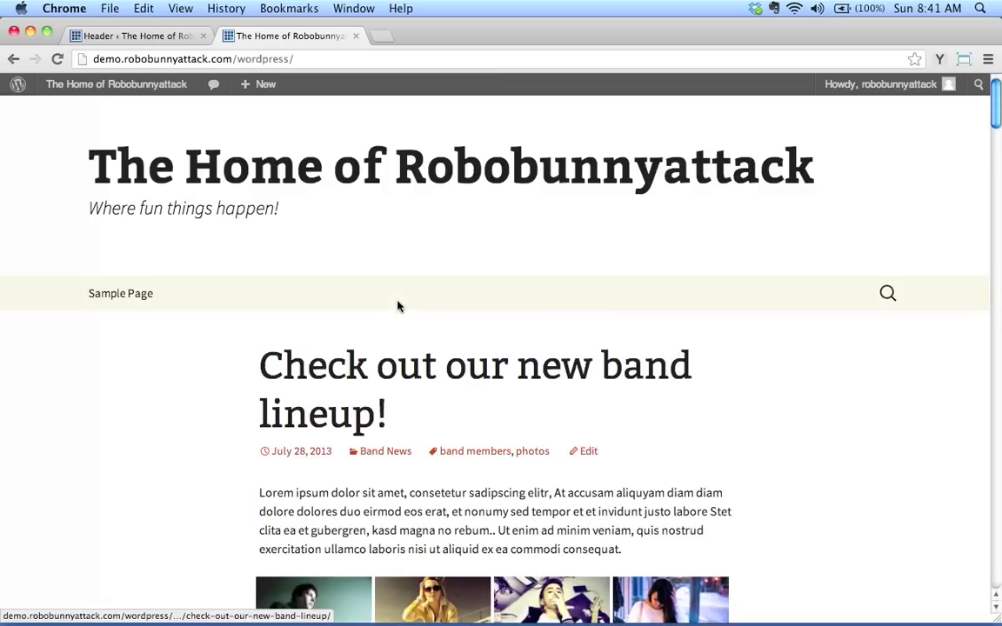
- Save the re-chosen orange header with dark text and check the live front page
click(130, 37)
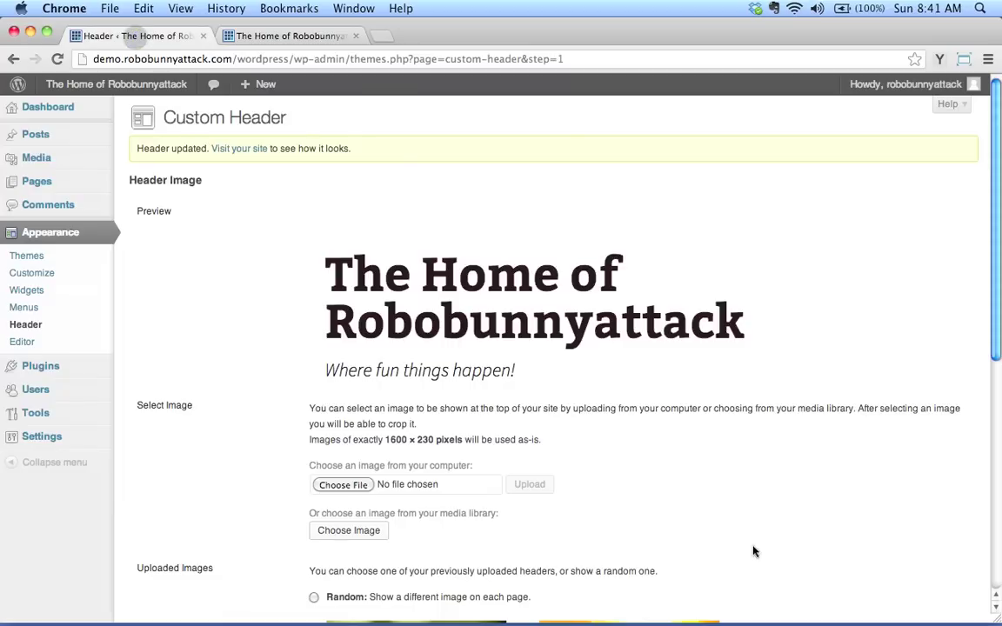
scroll(753, 549, down, 10)
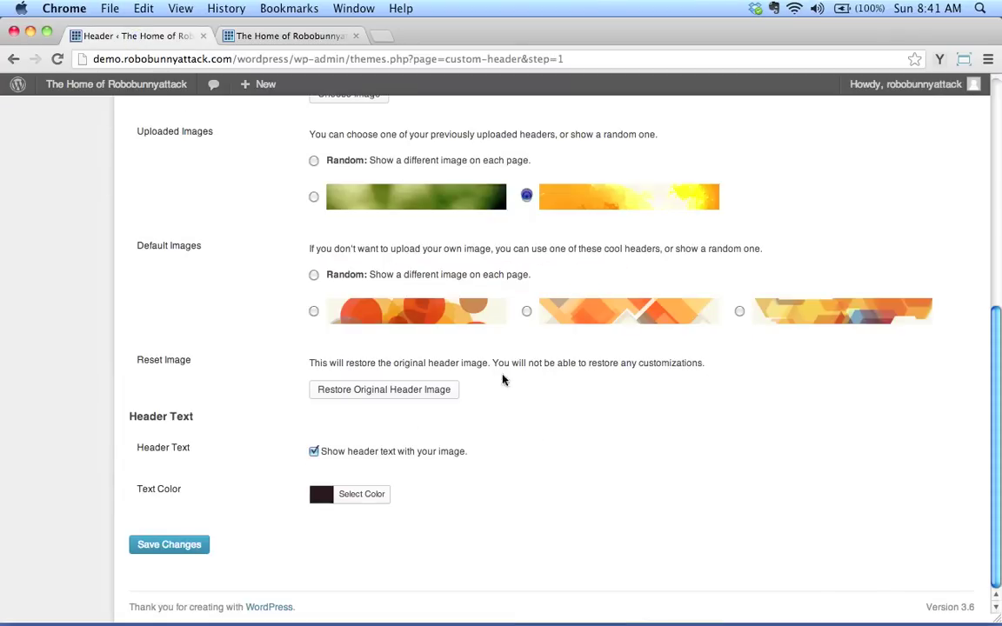
click(185, 544)
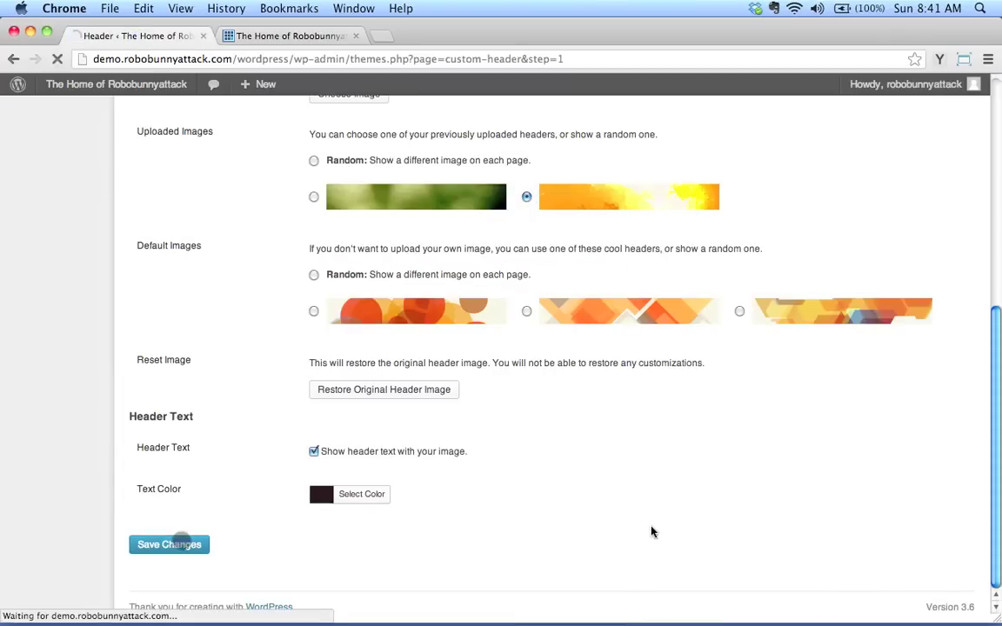
click(306, 36)
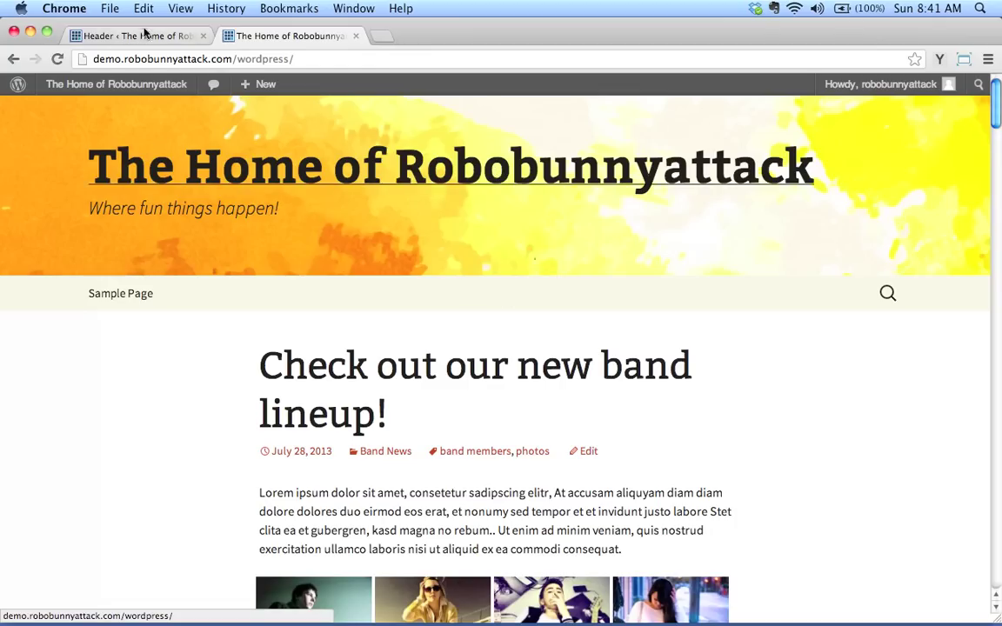
click(146, 35)
scroll(883, 583, down, 10)
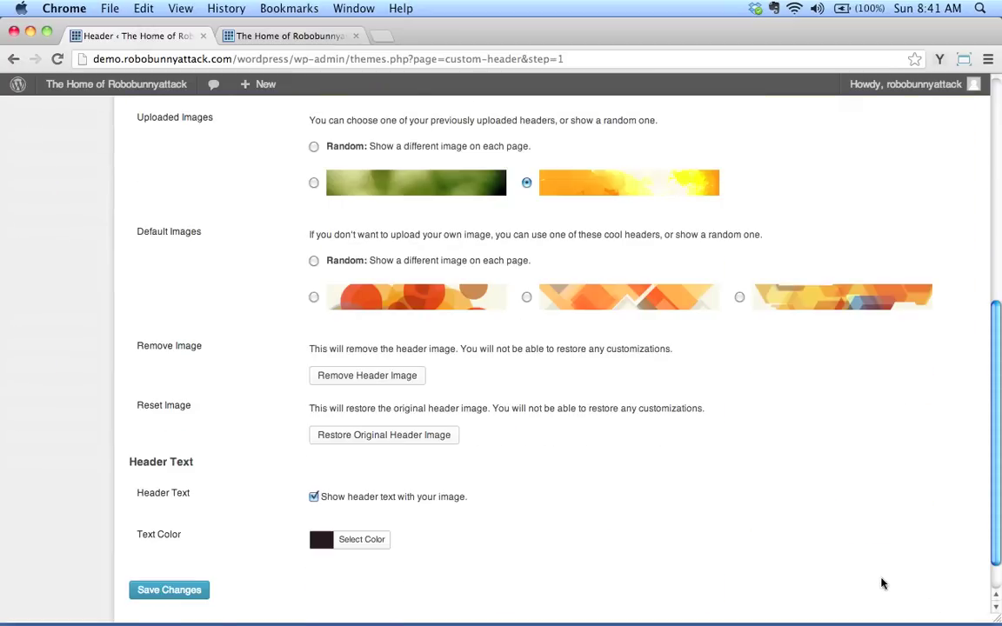
scroll(883, 583, down, 1)
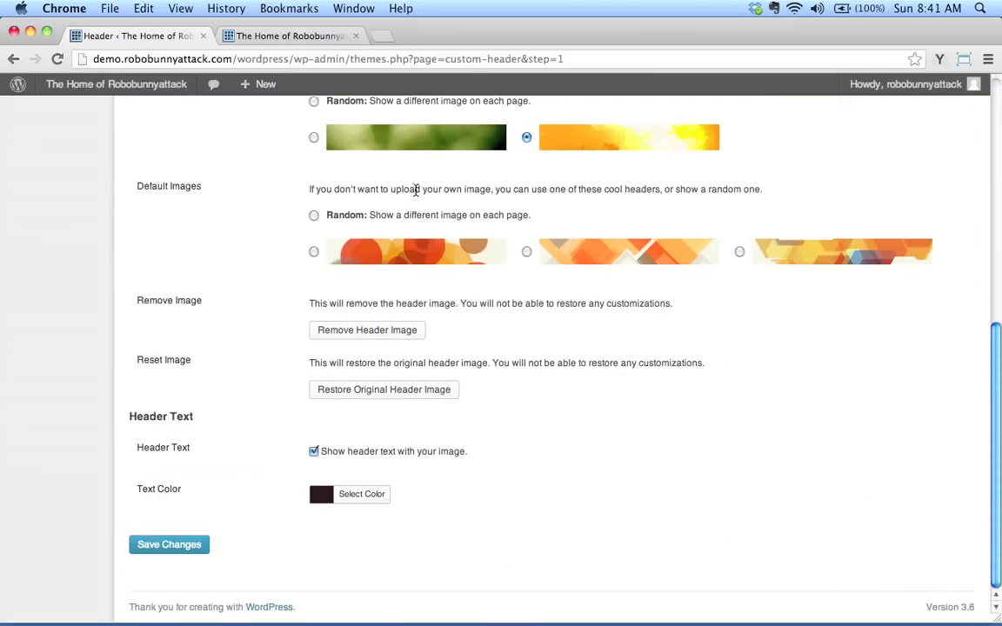
click(283, 33)
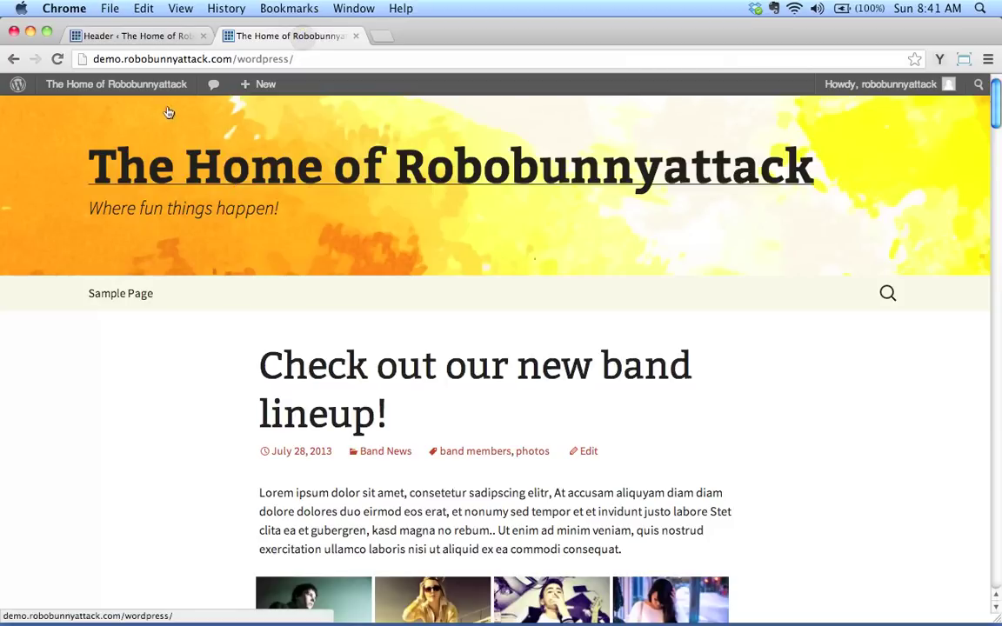
- Turn off 'Show header text with your image', save, and reload the front page to verify
click(171, 36)
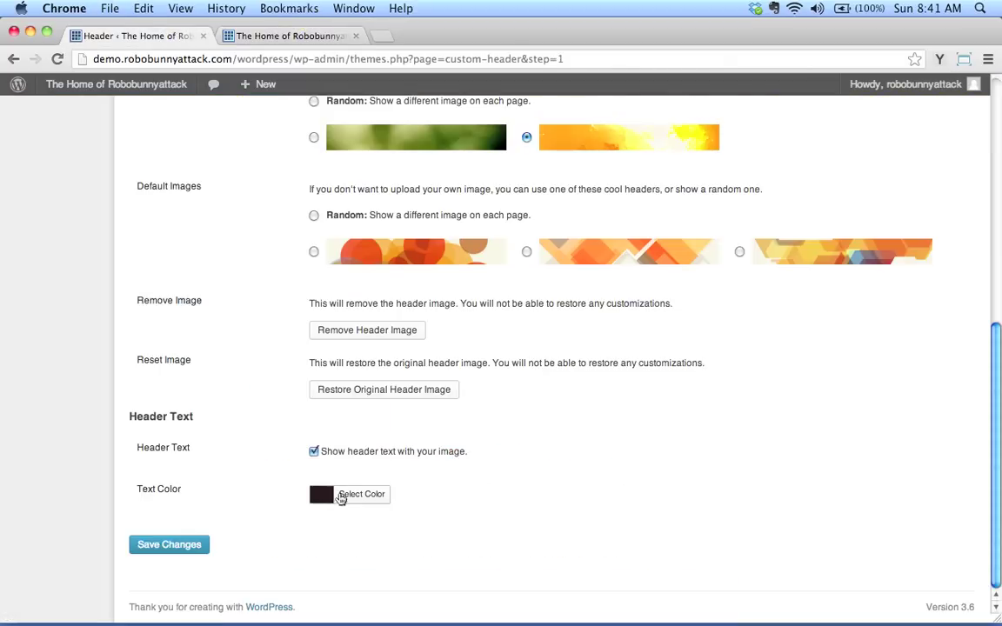
click(315, 452)
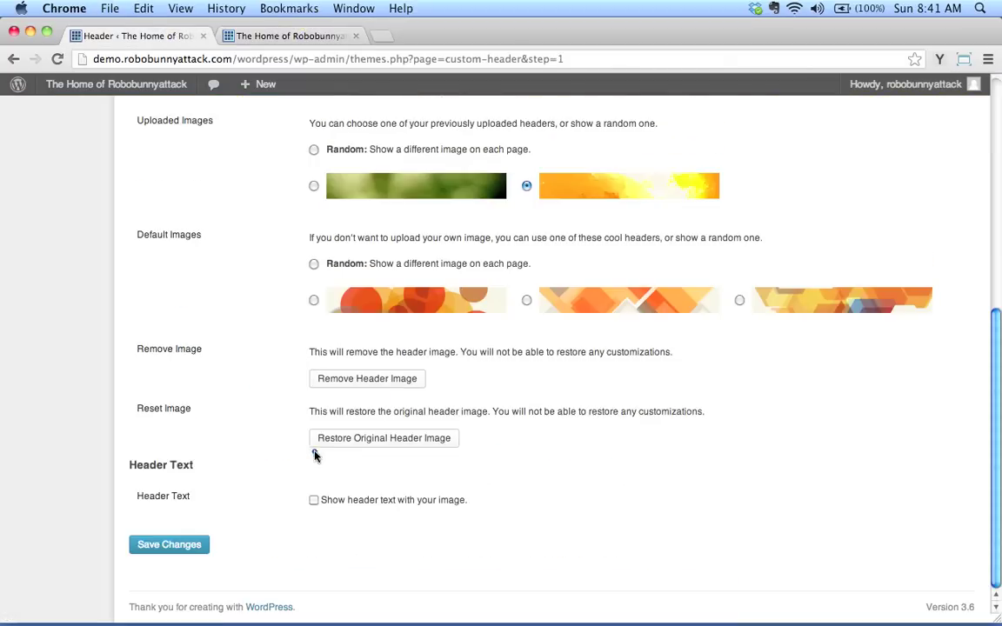
click(170, 544)
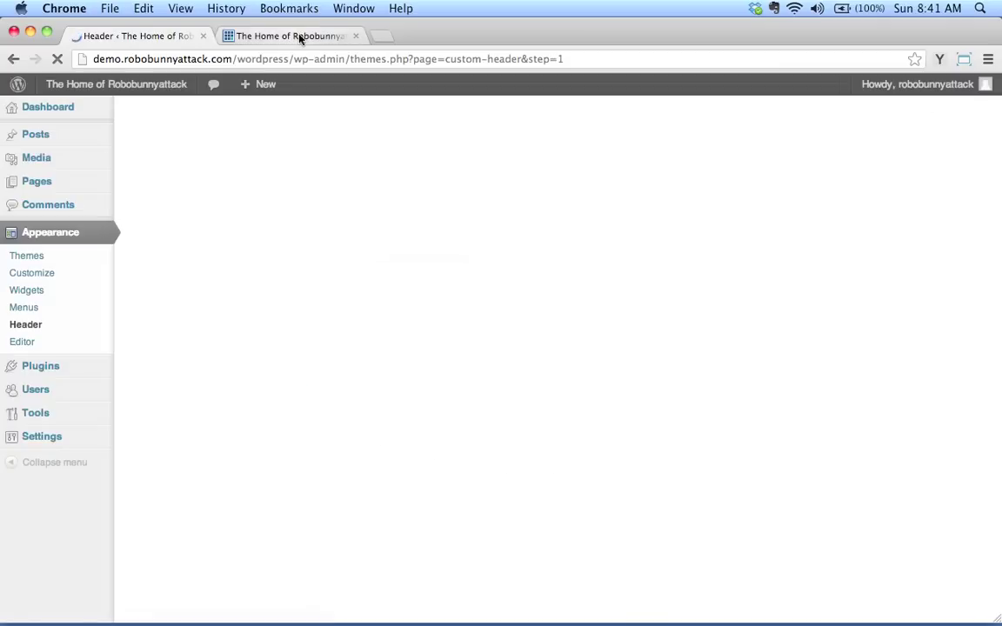
click(299, 37)
click(57, 58)
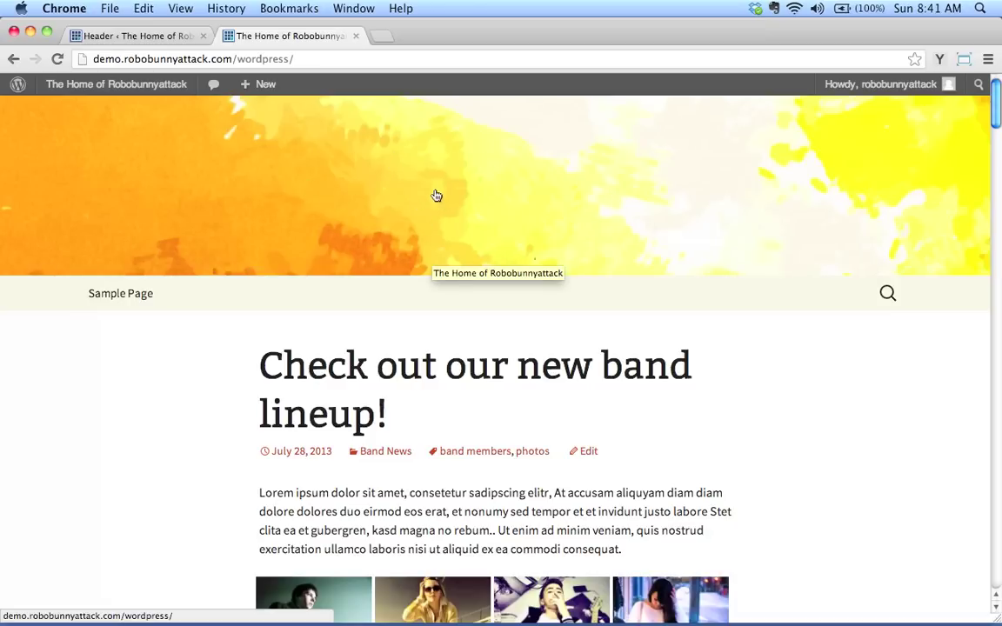
click(168, 36)
- Re-enable the header text and select the green uploaded header image
scroll(392, 523, down, 5)
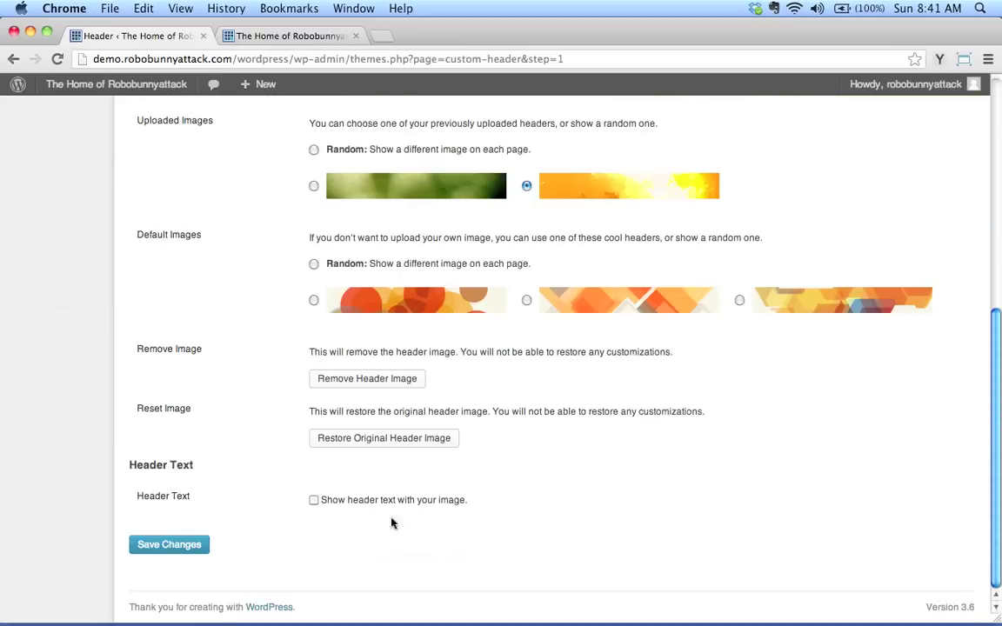
click(314, 501)
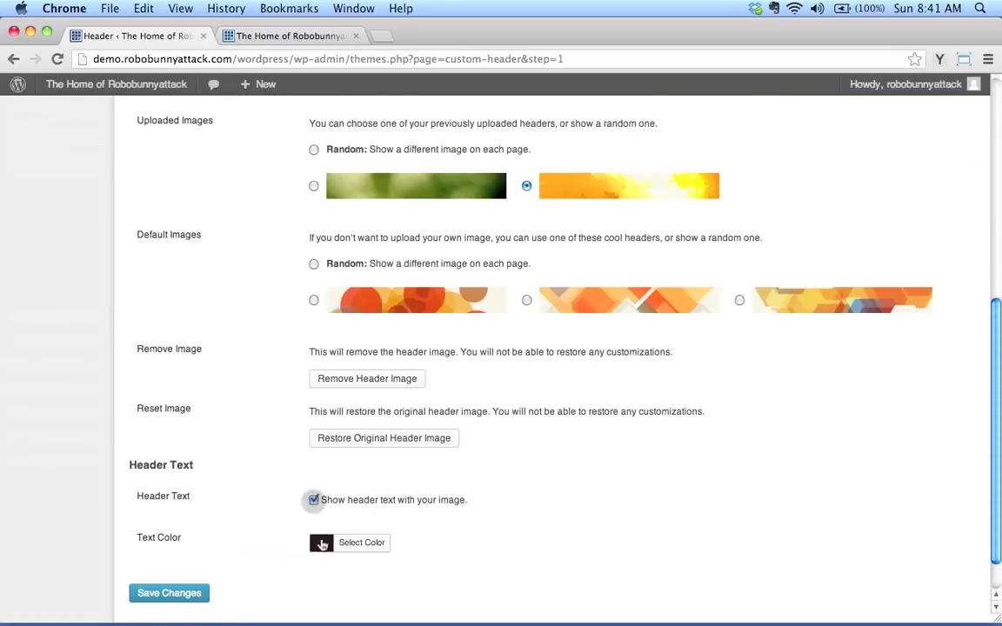
click(353, 543)
scroll(590, 514, down, 2)
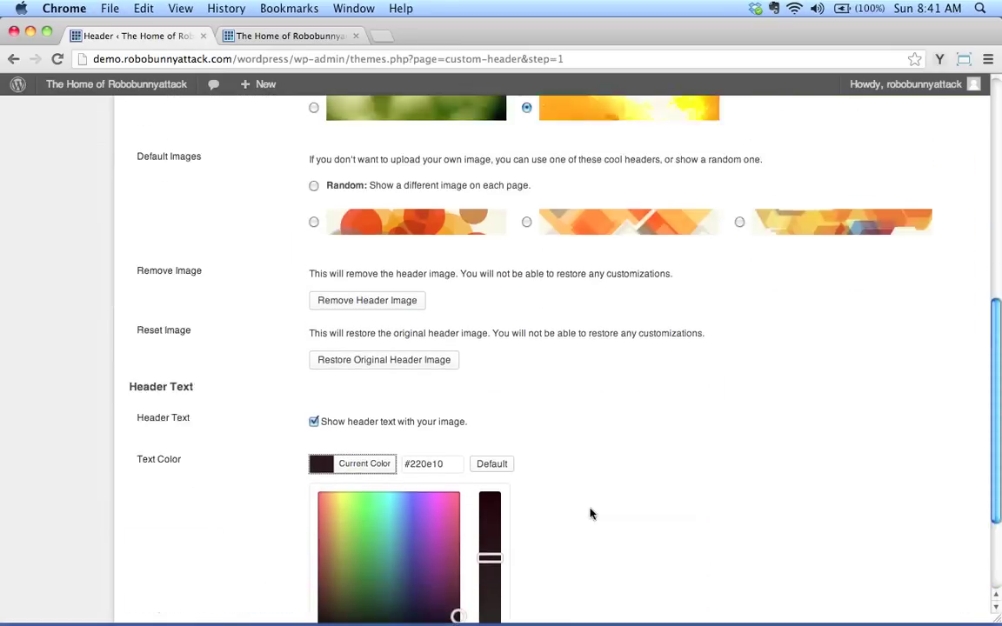
scroll(429, 230, up, 3)
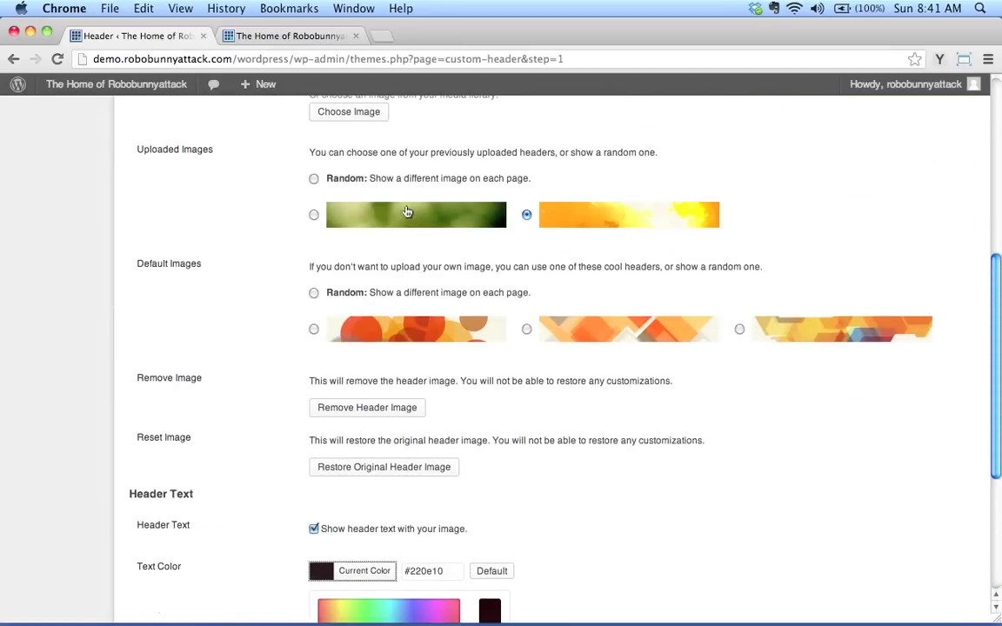
scroll(382, 196, down, 3)
scroll(317, 174, up, 2)
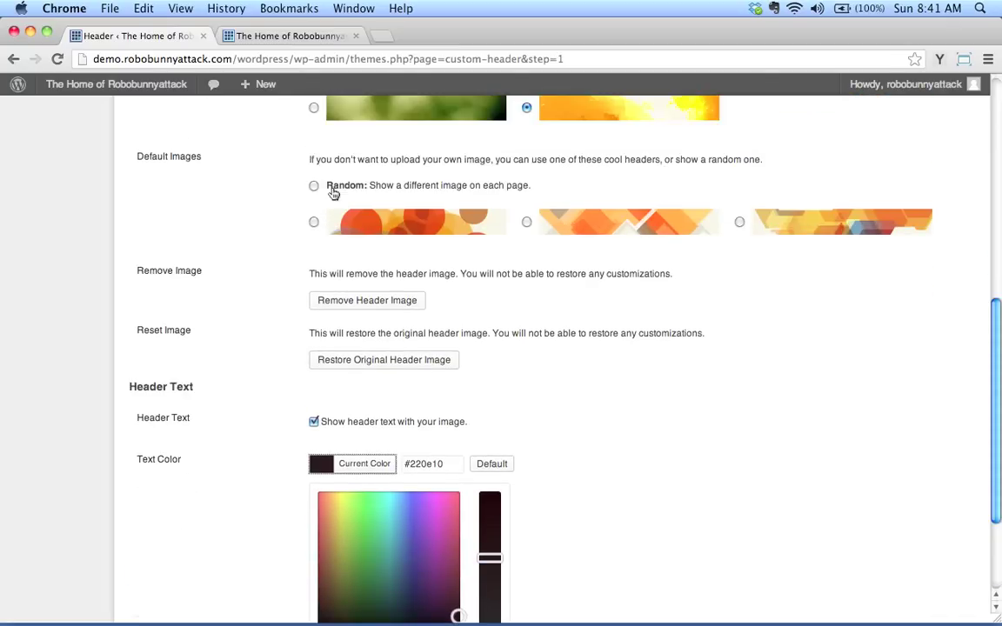
click(314, 109)
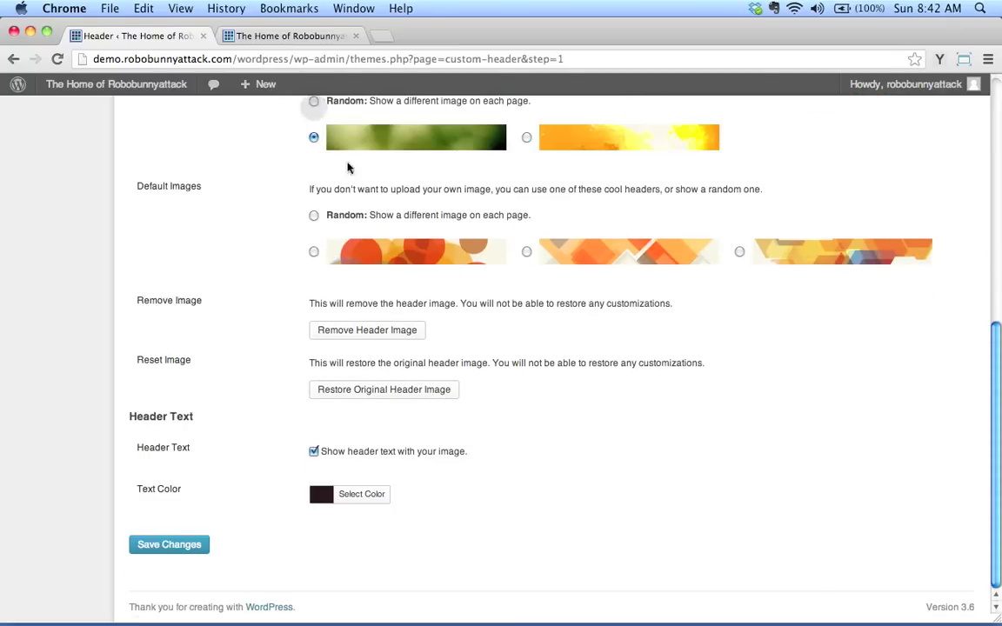
- Set the header text colour to white, save, and view the front page
click(344, 495)
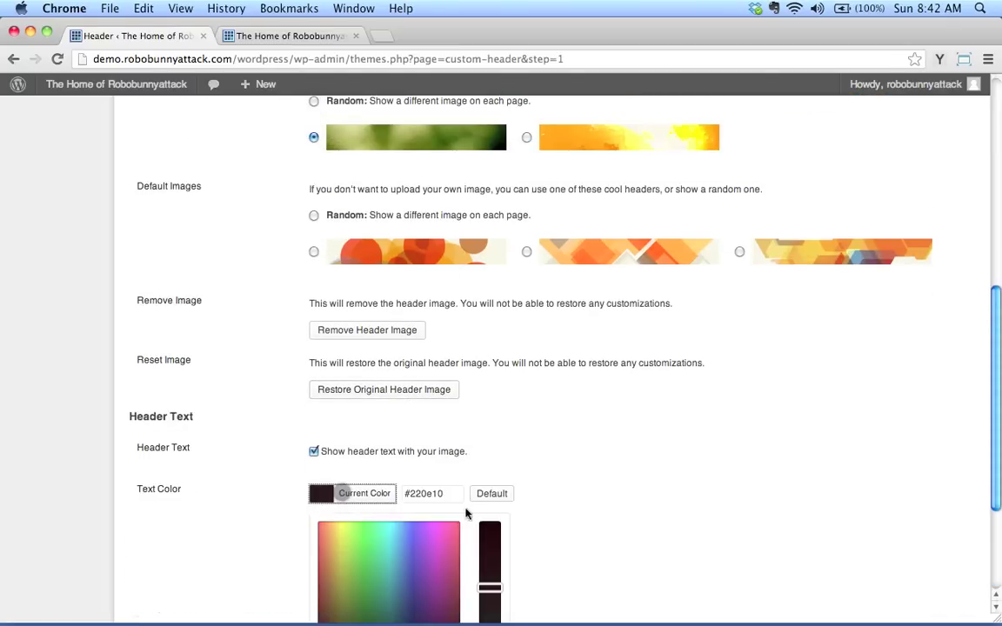
scroll(549, 492, down, 4)
click(344, 494)
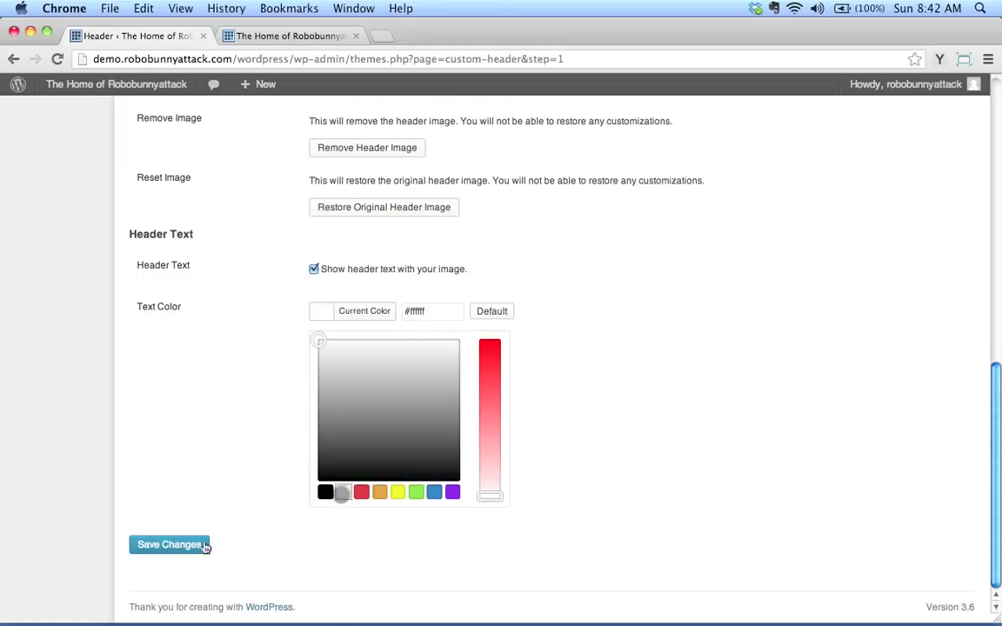
click(202, 545)
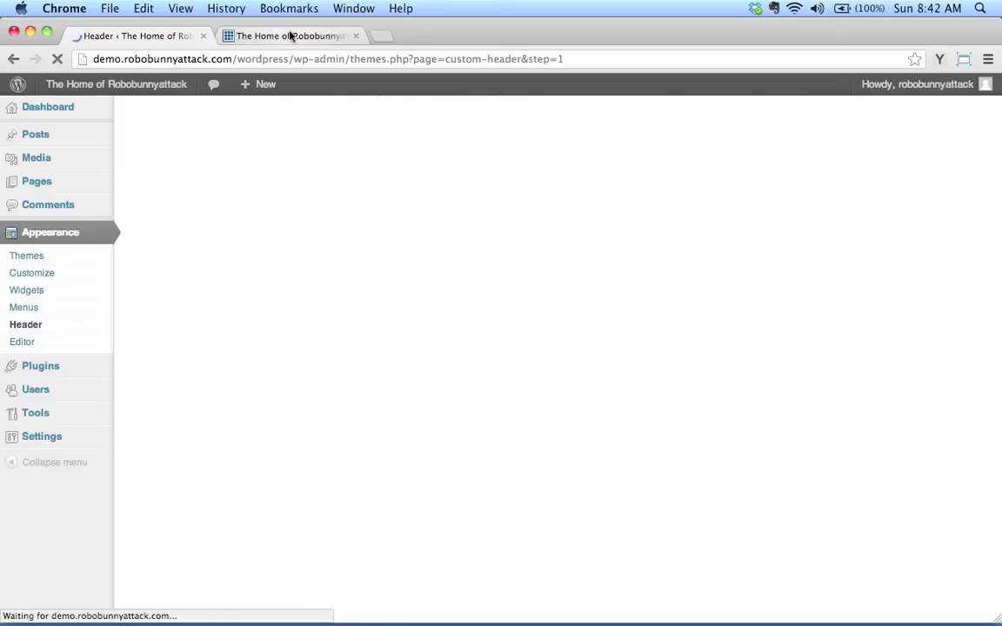
click(293, 34)
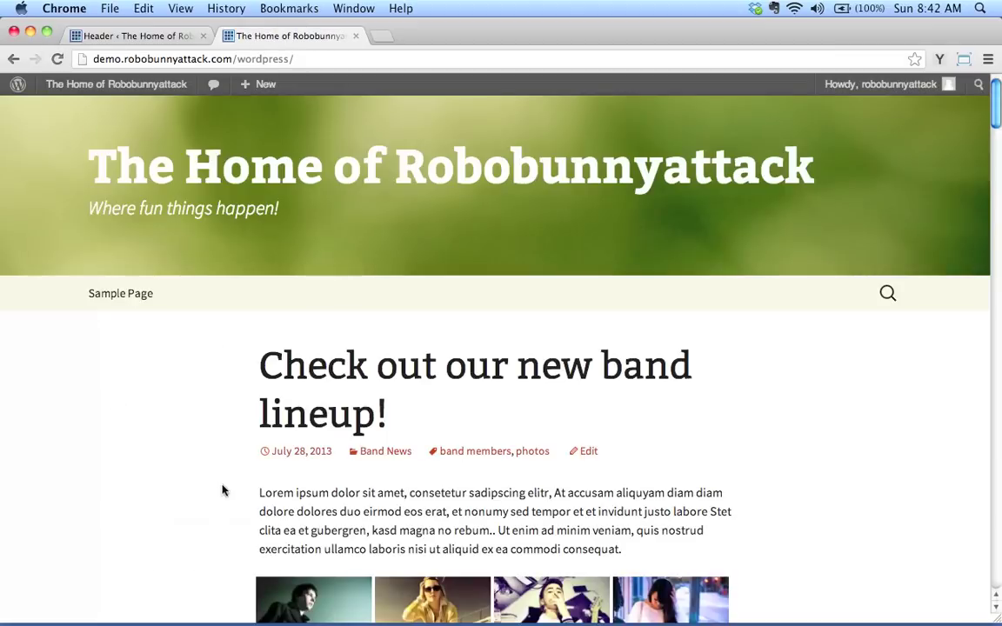
scroll(219, 477, down, 4)
scroll(221, 477, up, 4)
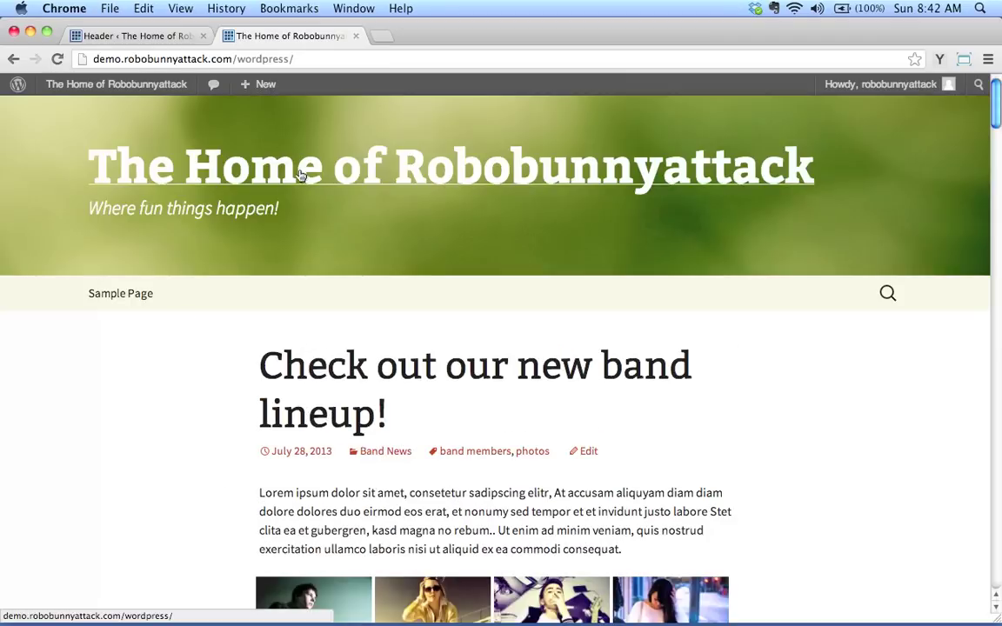
- Set the header text colour to black (#000000), save, and reload the front page
click(196, 37)
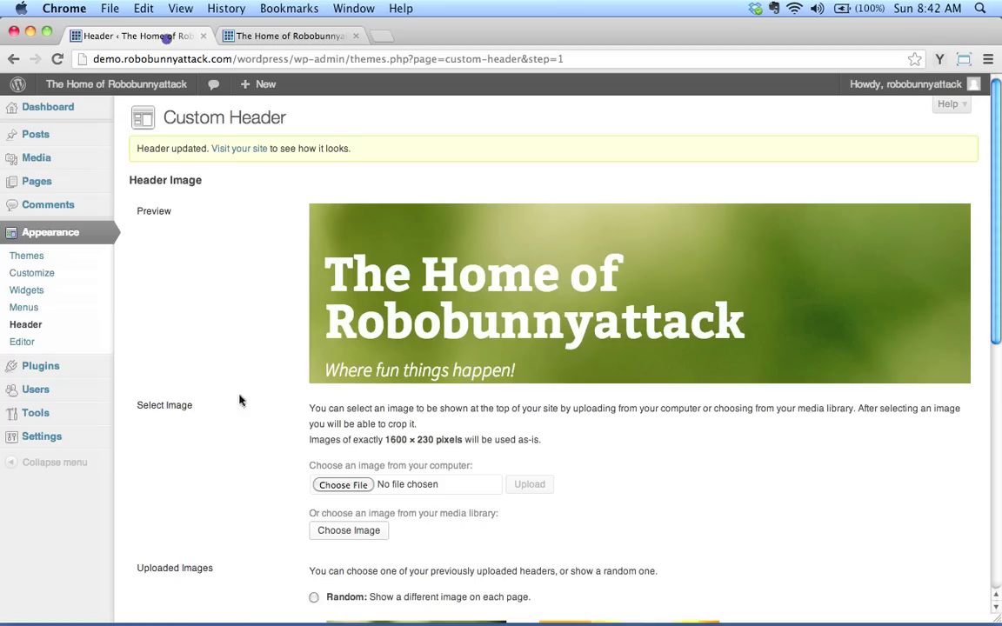
scroll(230, 408, down, 10)
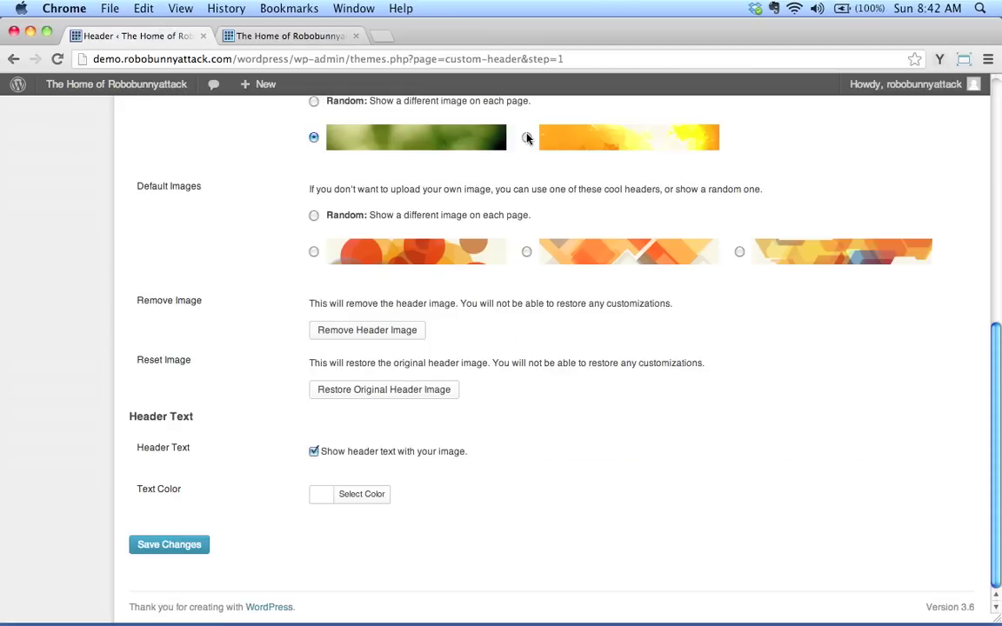
click(357, 501)
scroll(388, 544, down, 4)
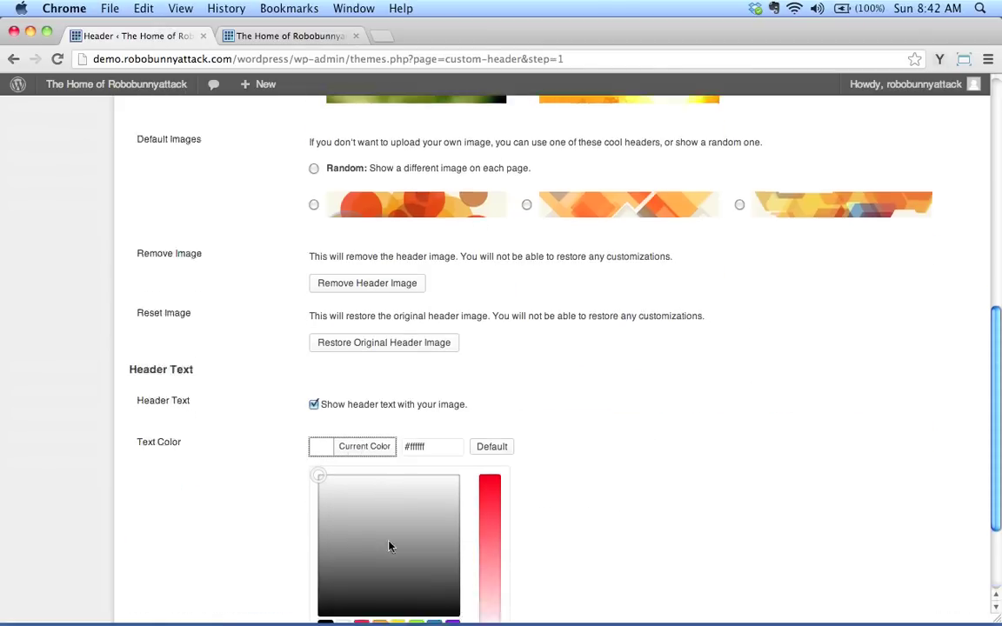
click(323, 493)
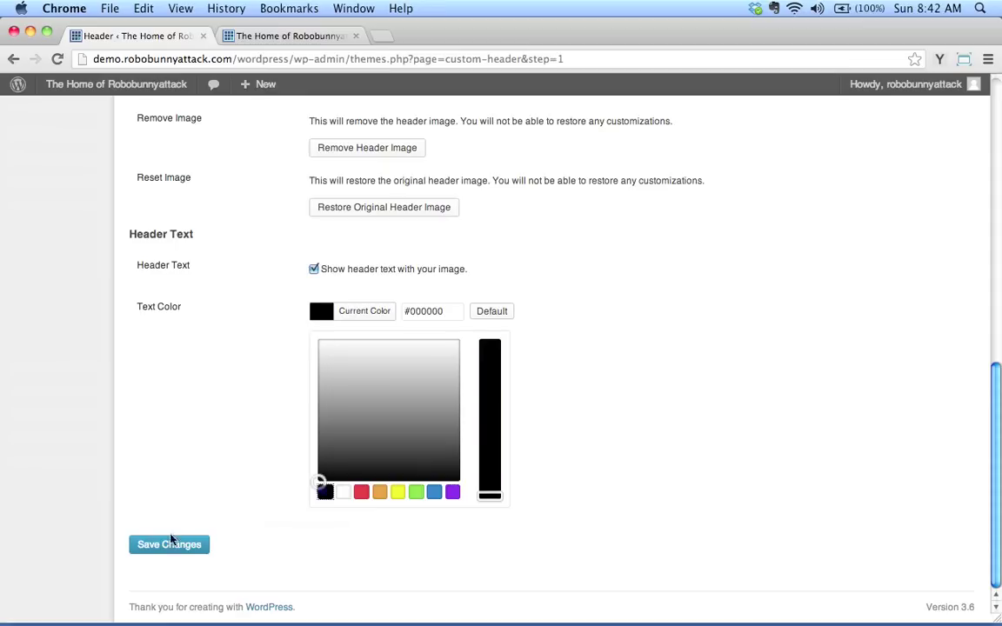
click(169, 545)
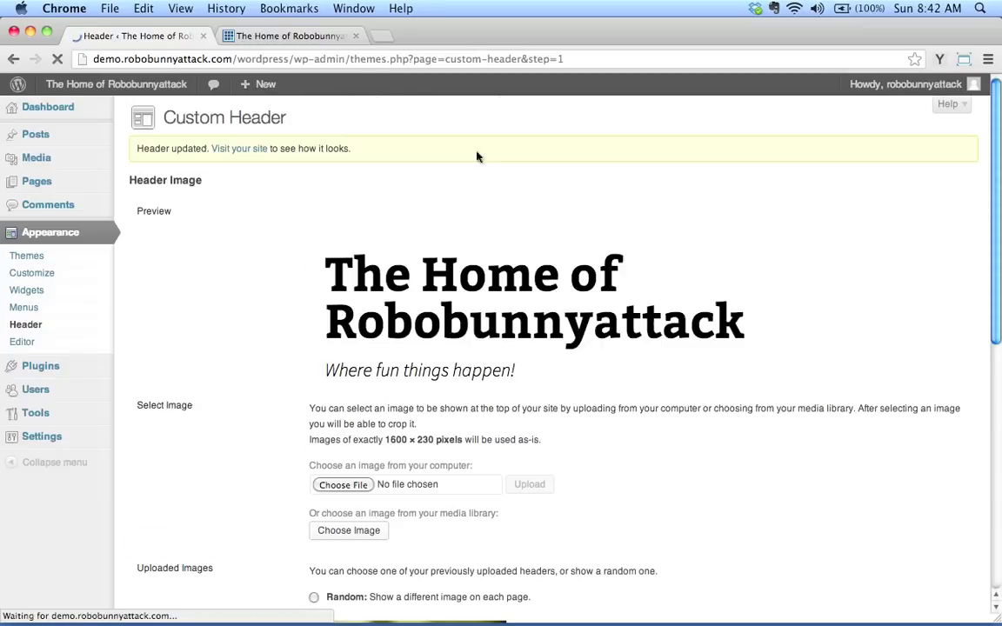
click(279, 35)
click(58, 59)
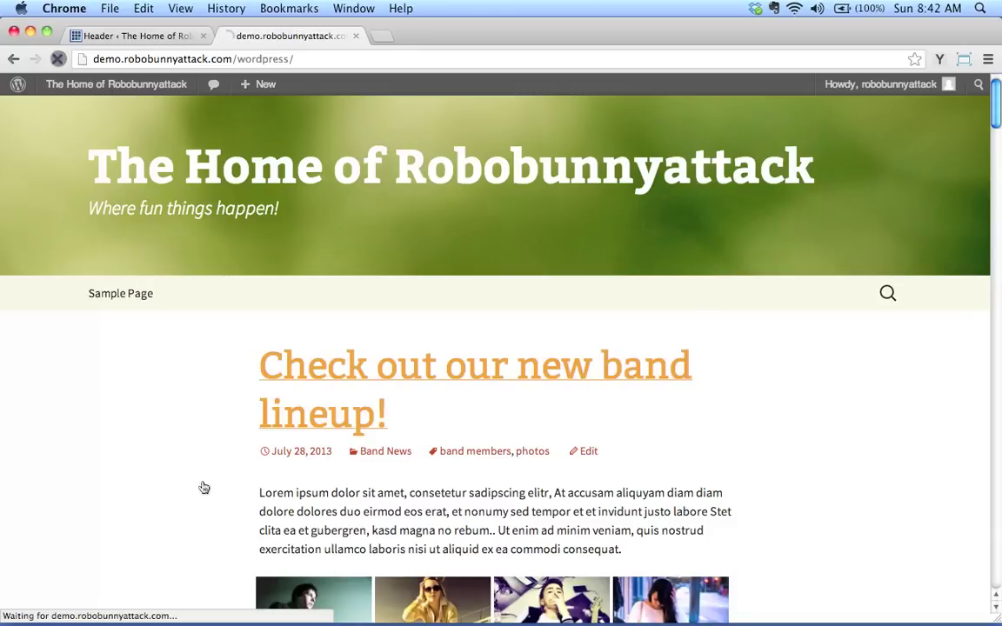